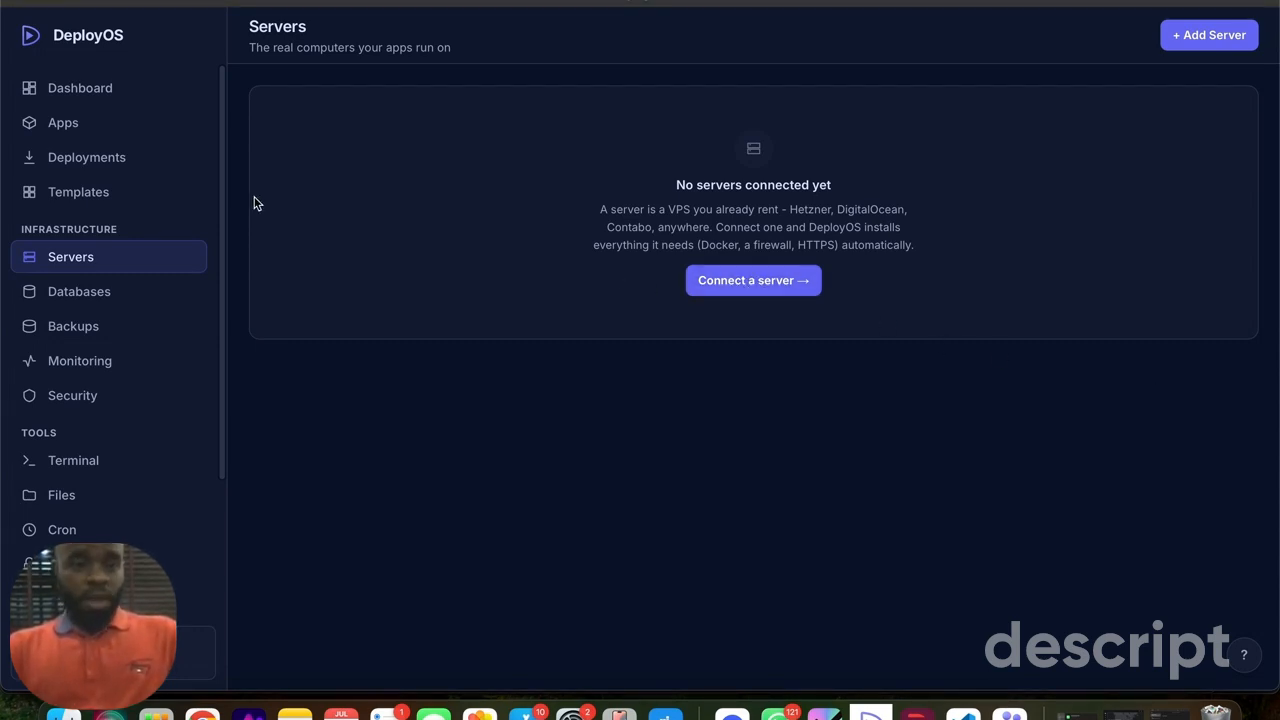
- Start adding a new server named demo-test with the host IP 144.91.75.46
click(69, 88)
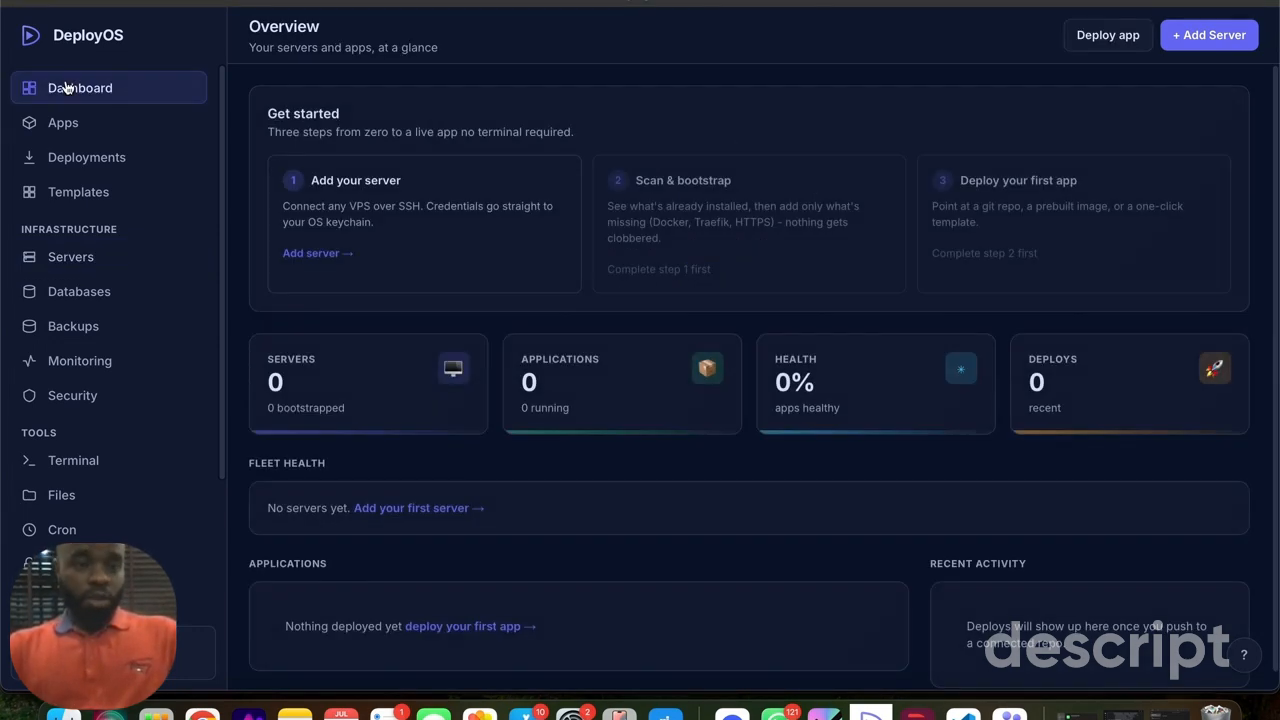
click(1210, 40)
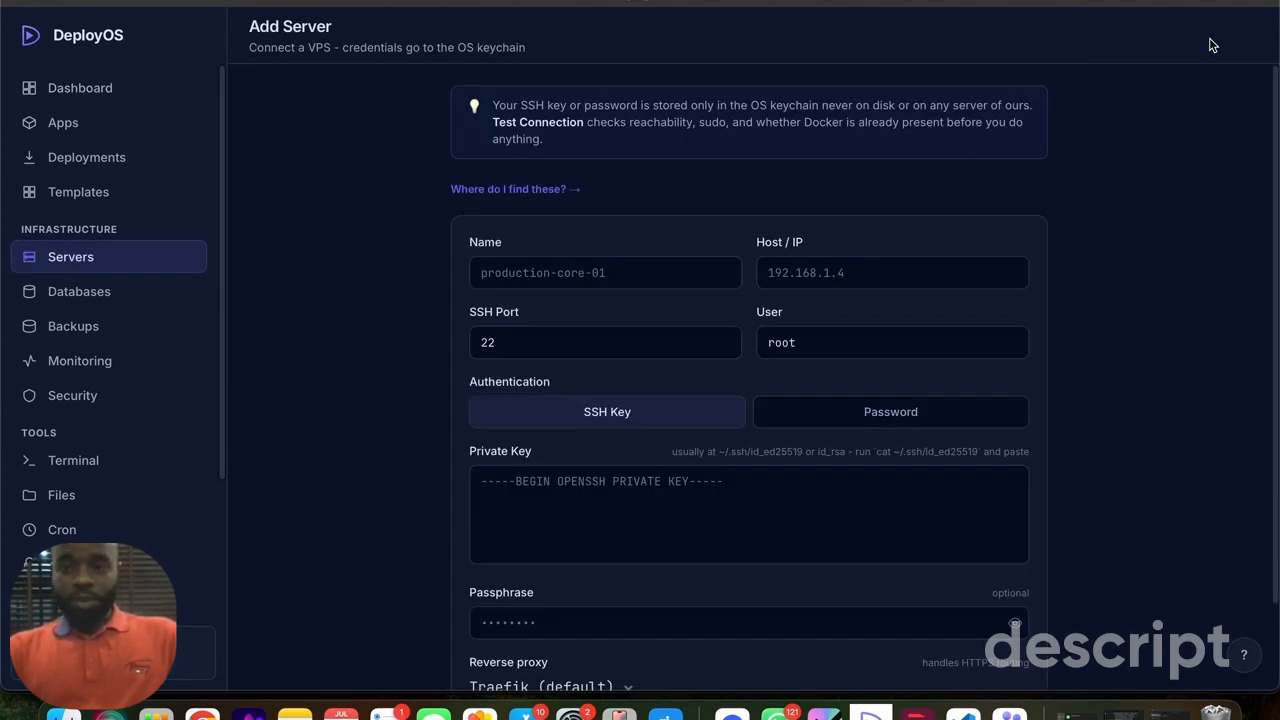
click(515, 284)
text(d)
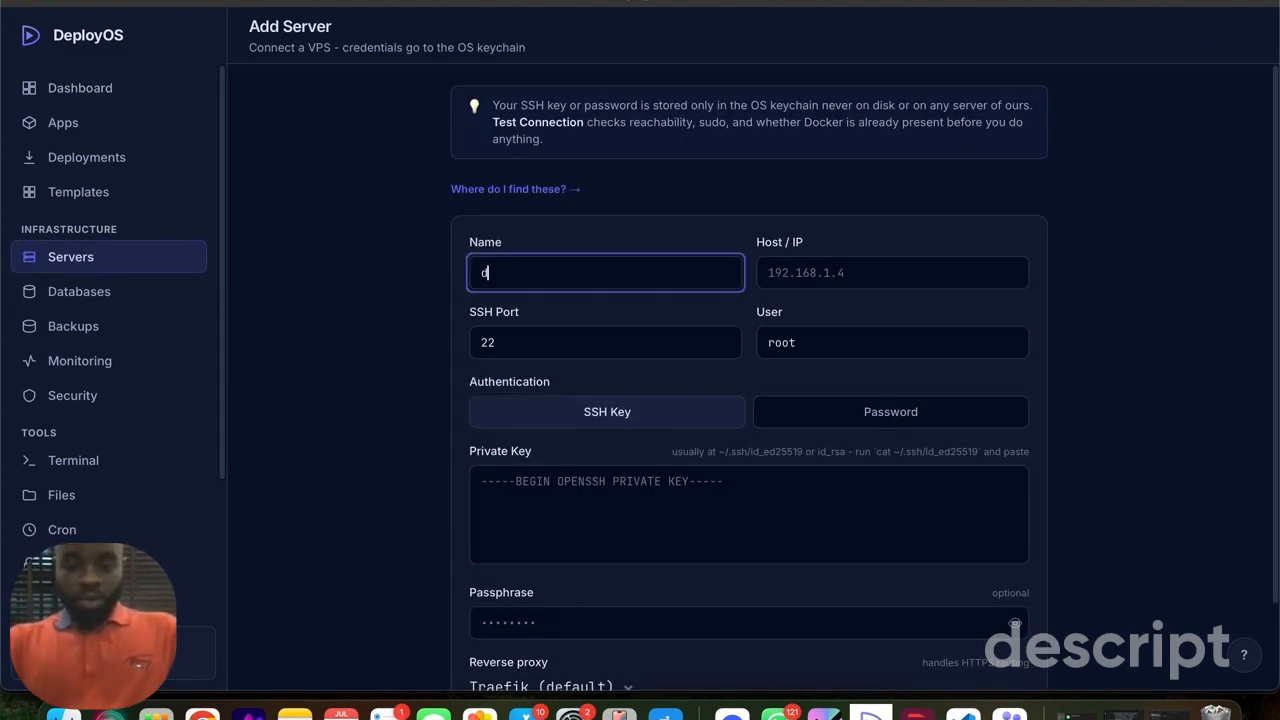
text(emo-test)
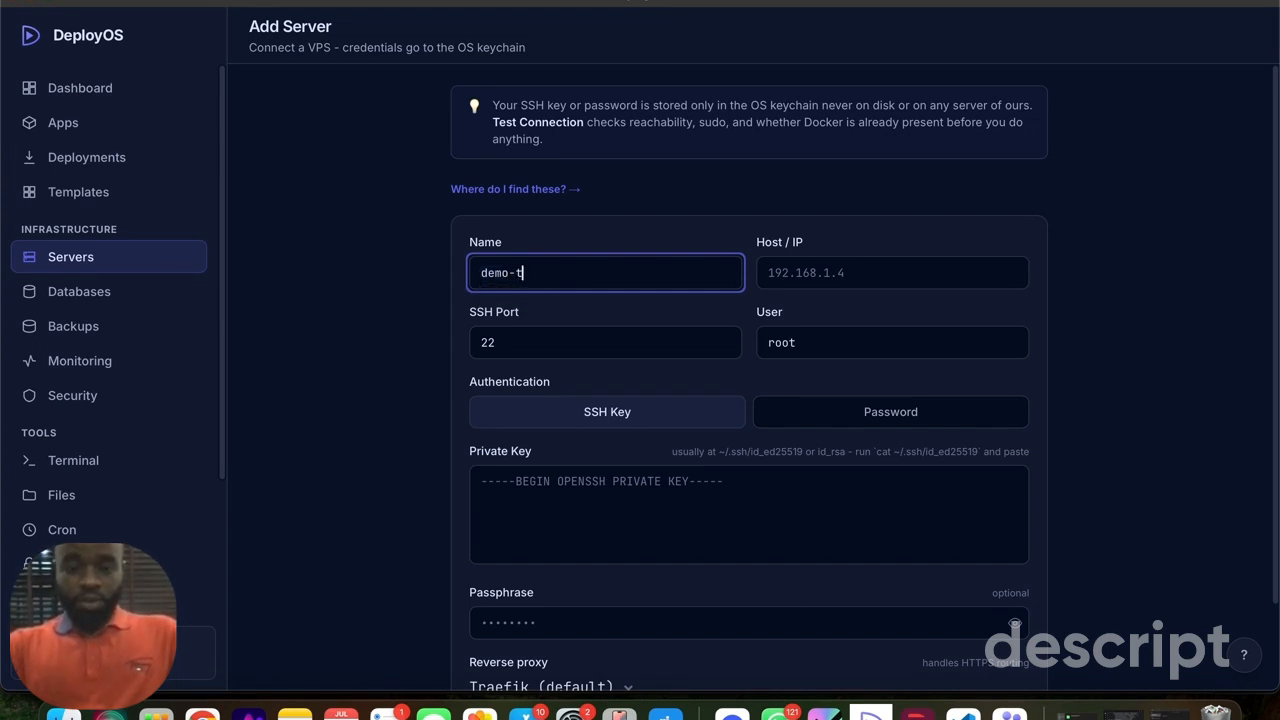
click(811, 270)
text(144.91.75.46)
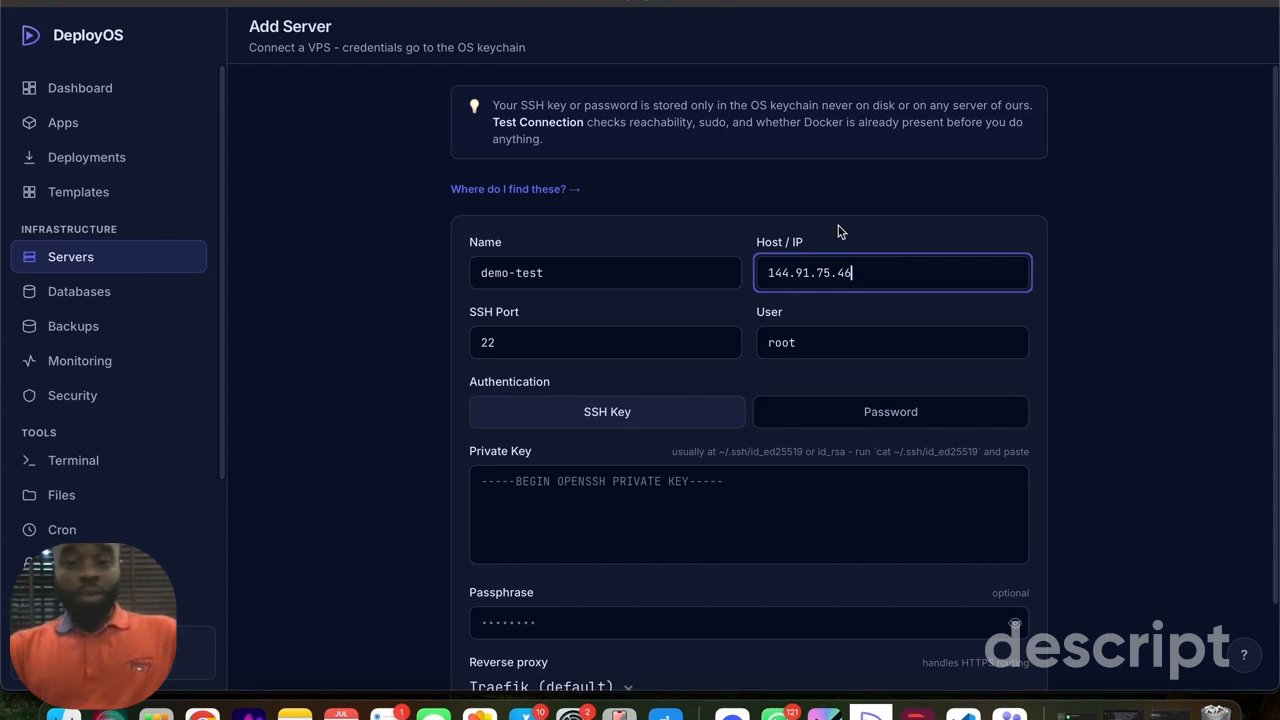
- Switch the server's authentication to Password, enter the server password and save the server
scroll(839, 232, down, 5)
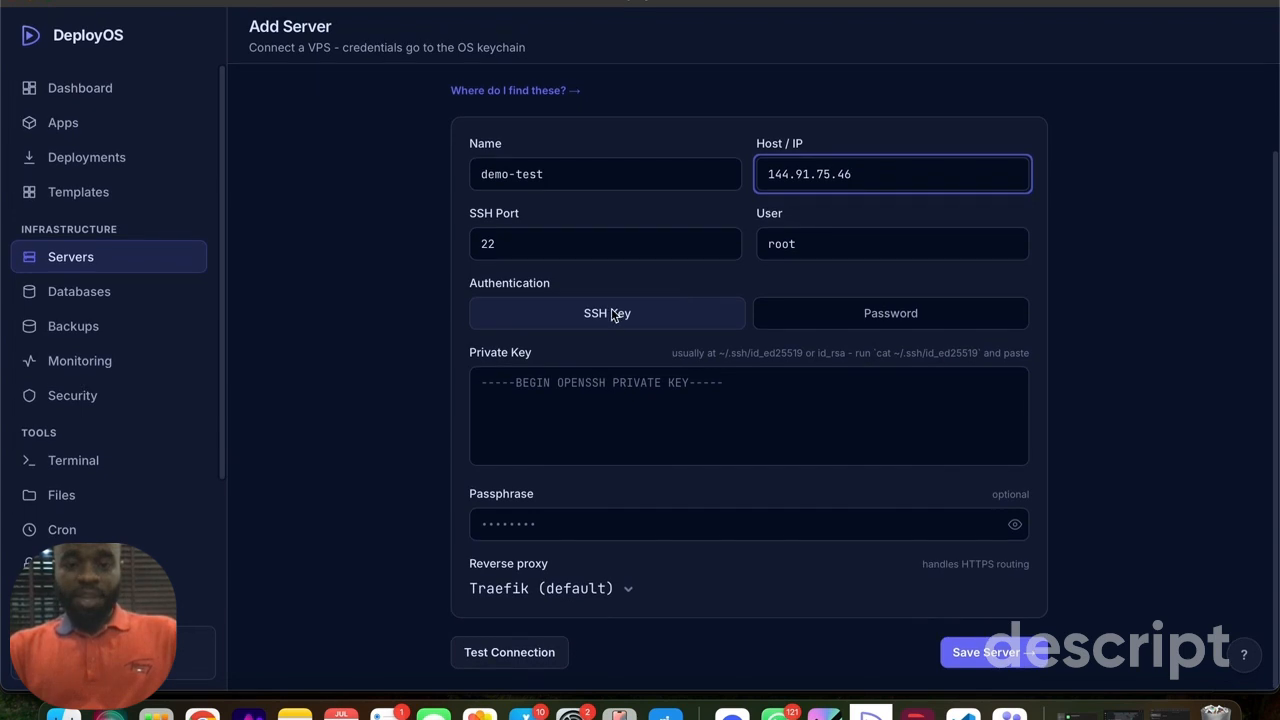
click(613, 403)
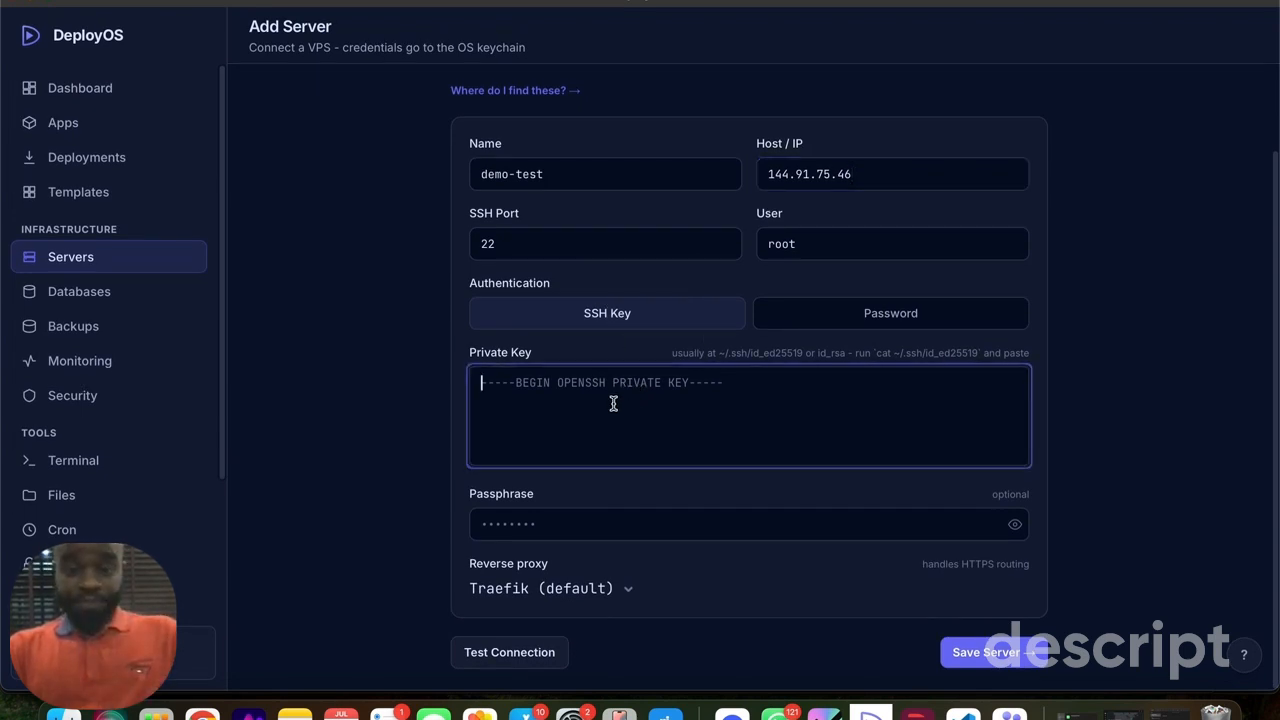
click(836, 314)
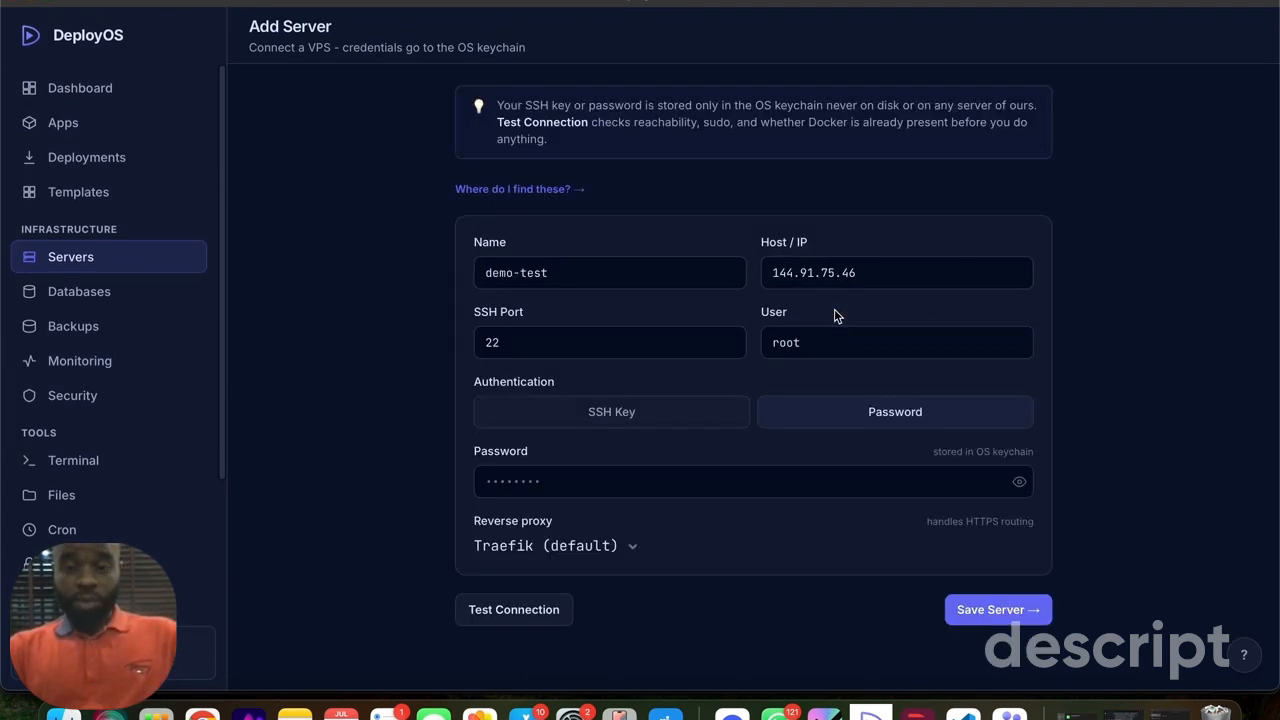
click(533, 482)
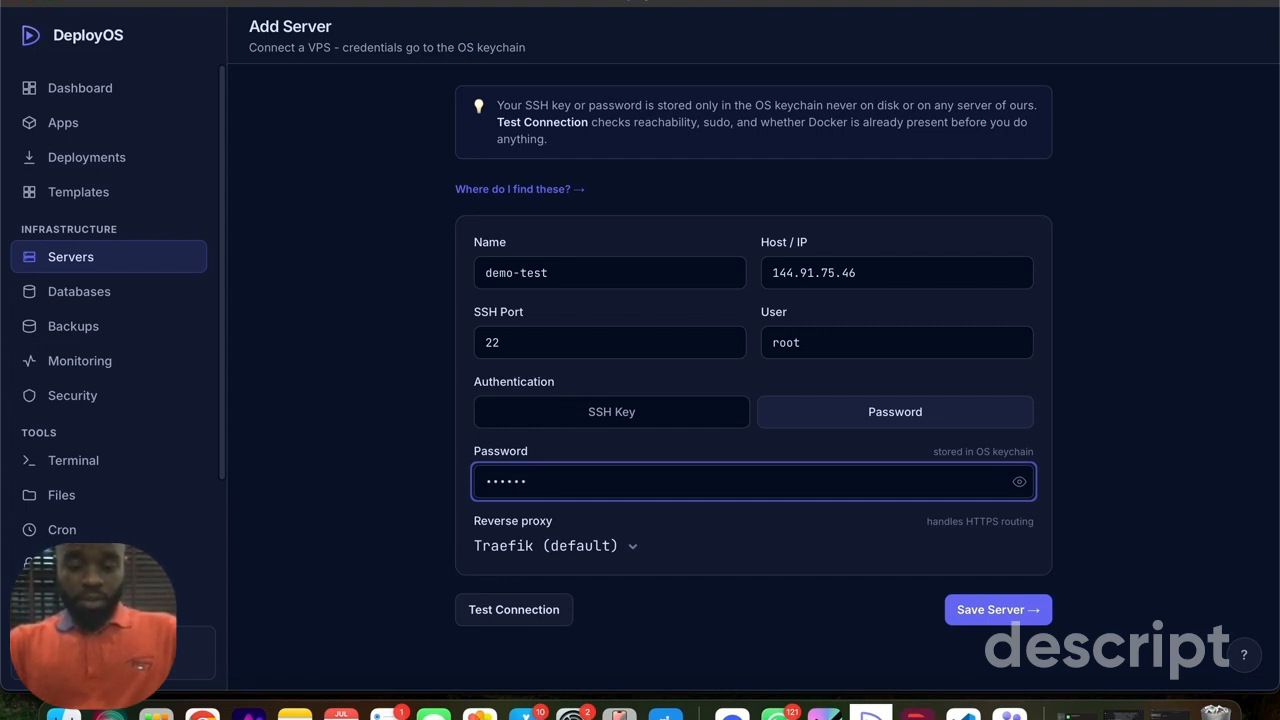
text(••••••)
key(super+a)
text(•)
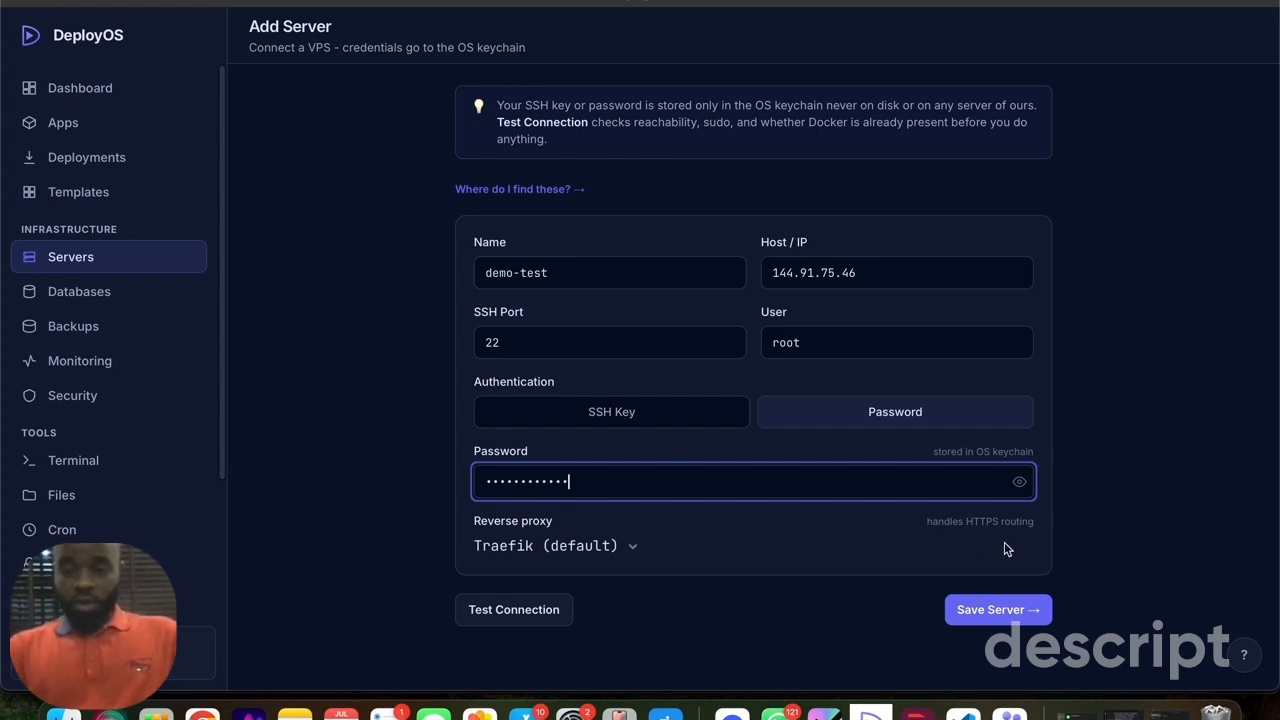
click(1039, 531)
click(989, 621)
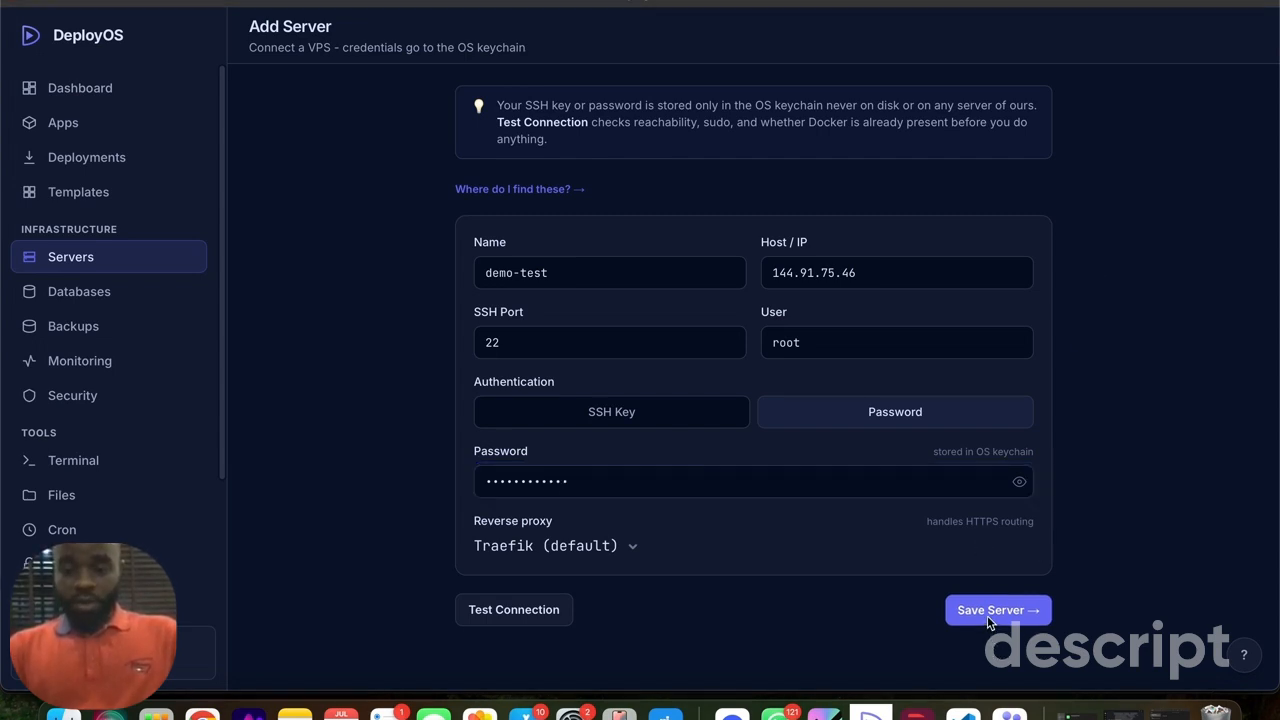
click(989, 621)
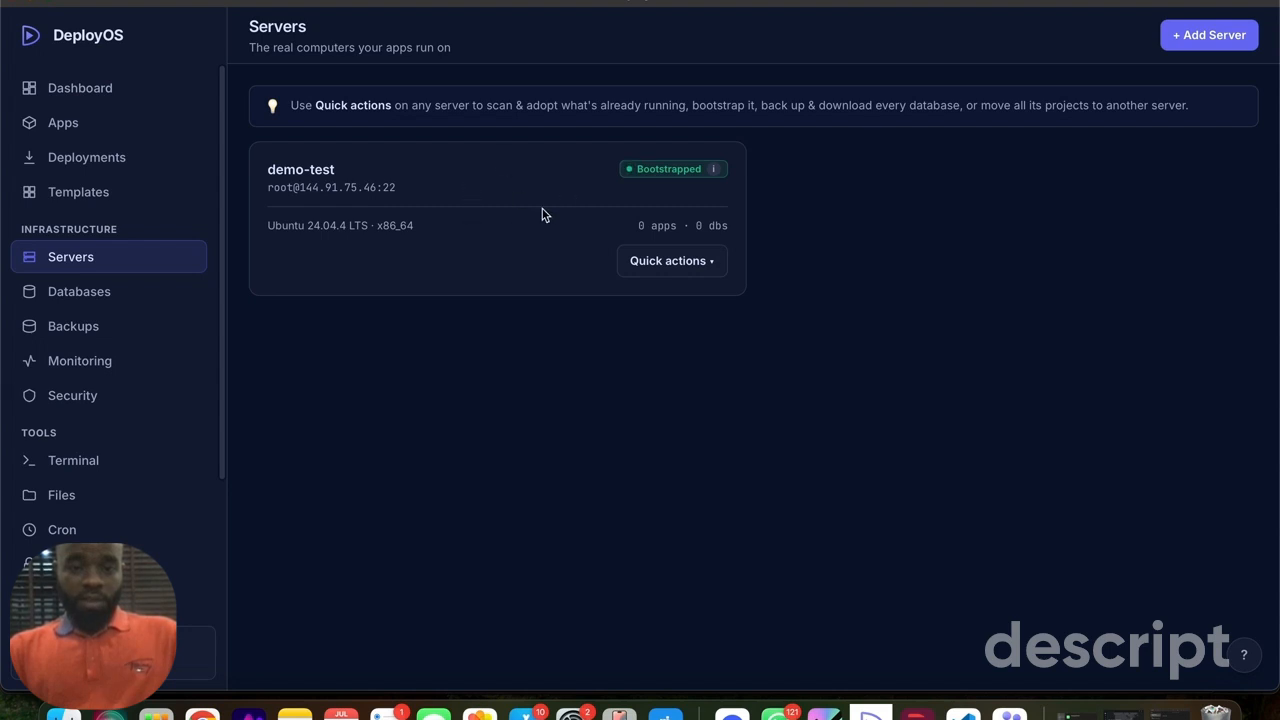
- Look through the quick actions offered for the demo-test server
click(681, 268)
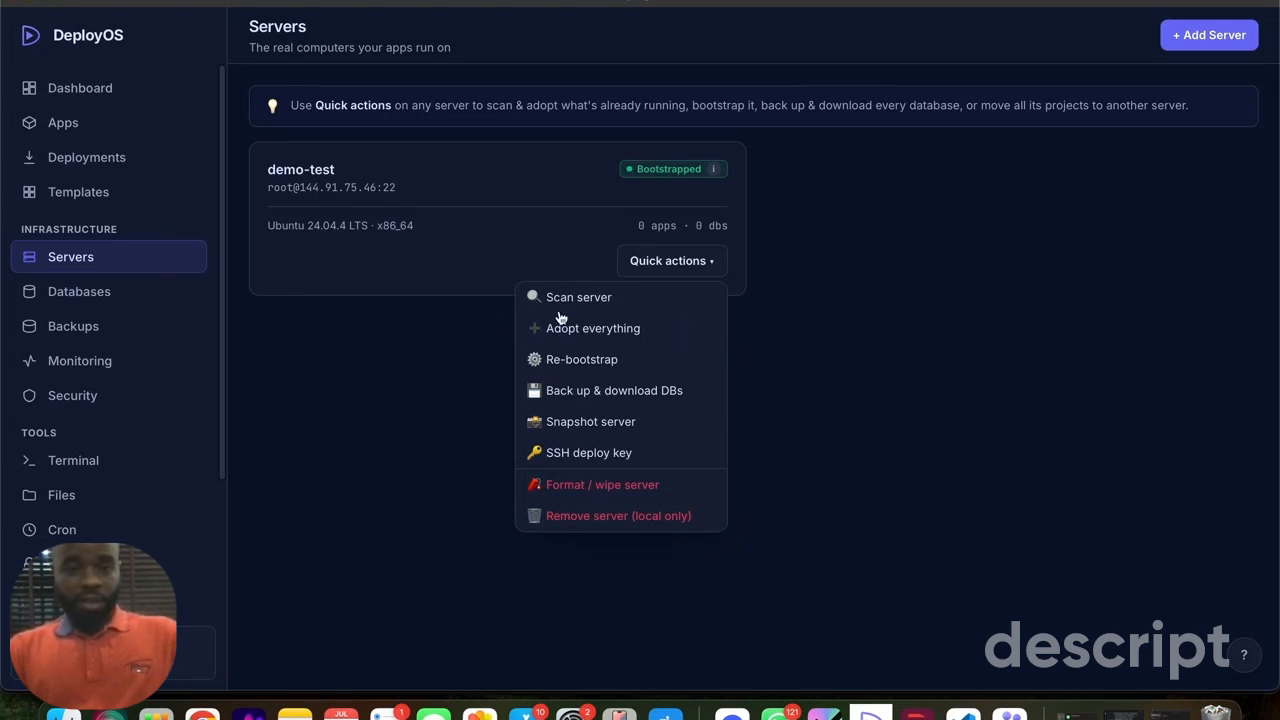
click(400, 336)
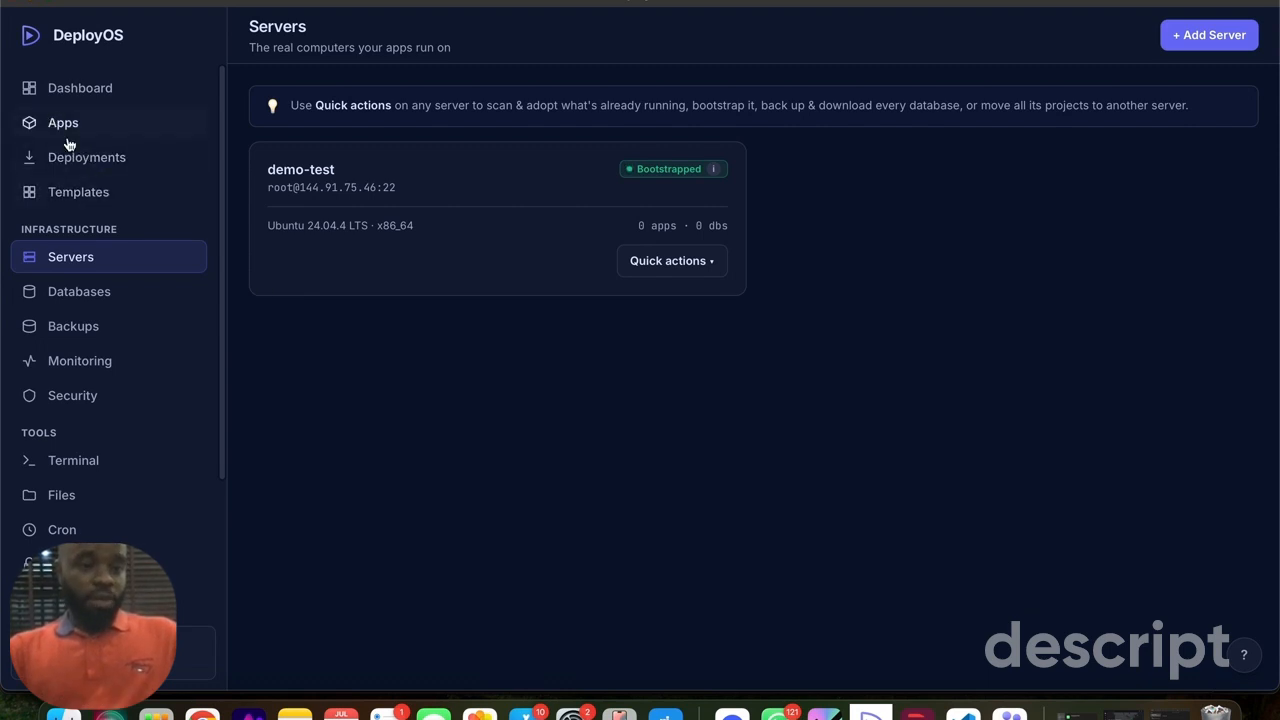
- Create a new deployment and name the app geoapp in all lowercase
click(86, 165)
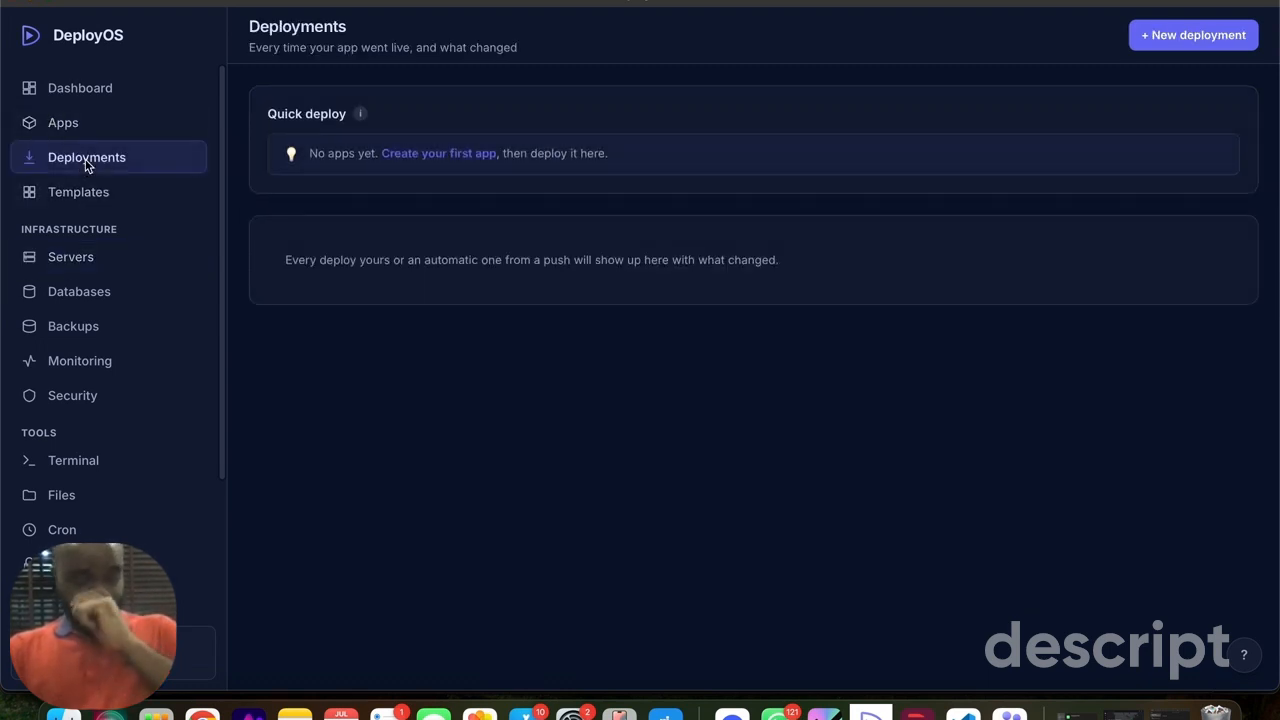
click(1180, 42)
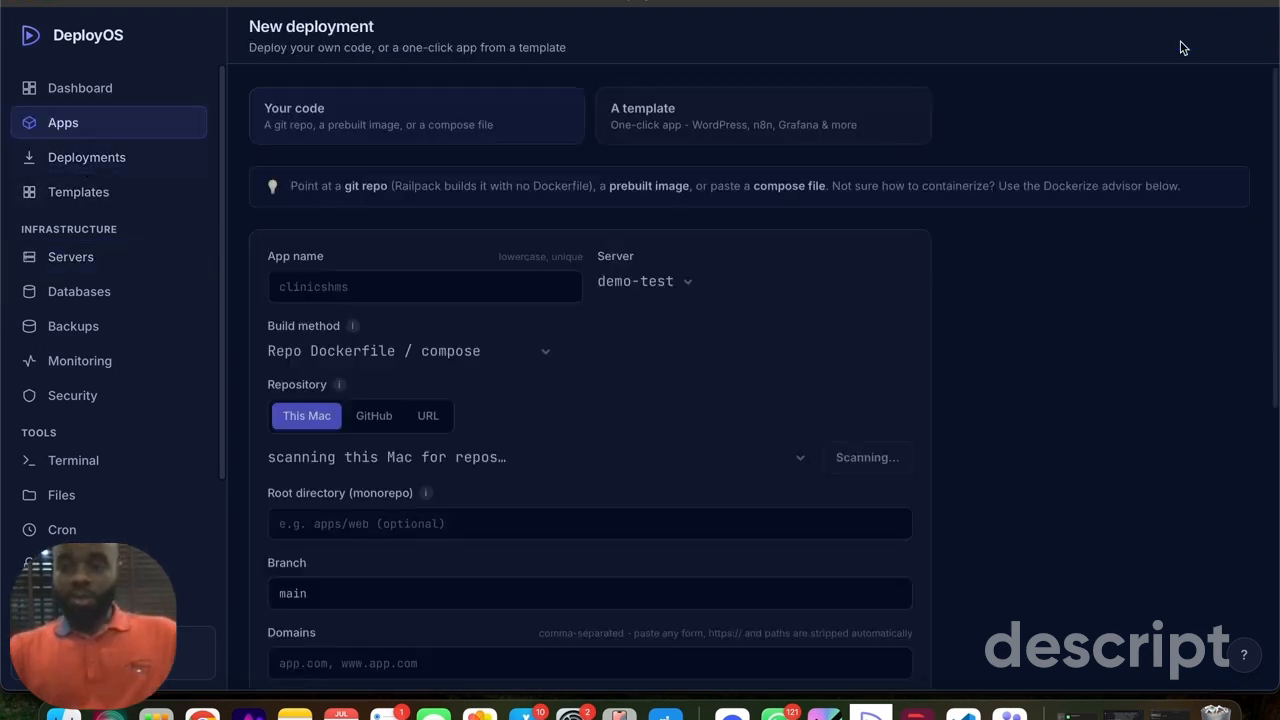
click(312, 287)
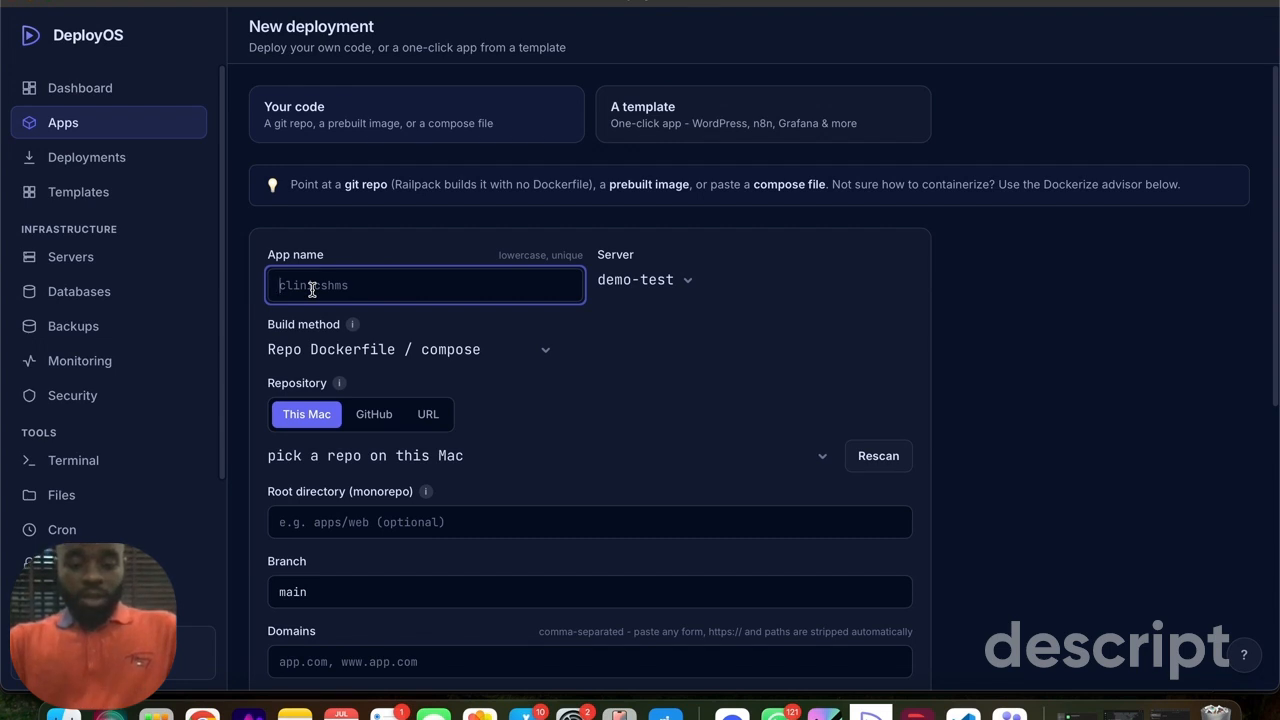
text(geo)
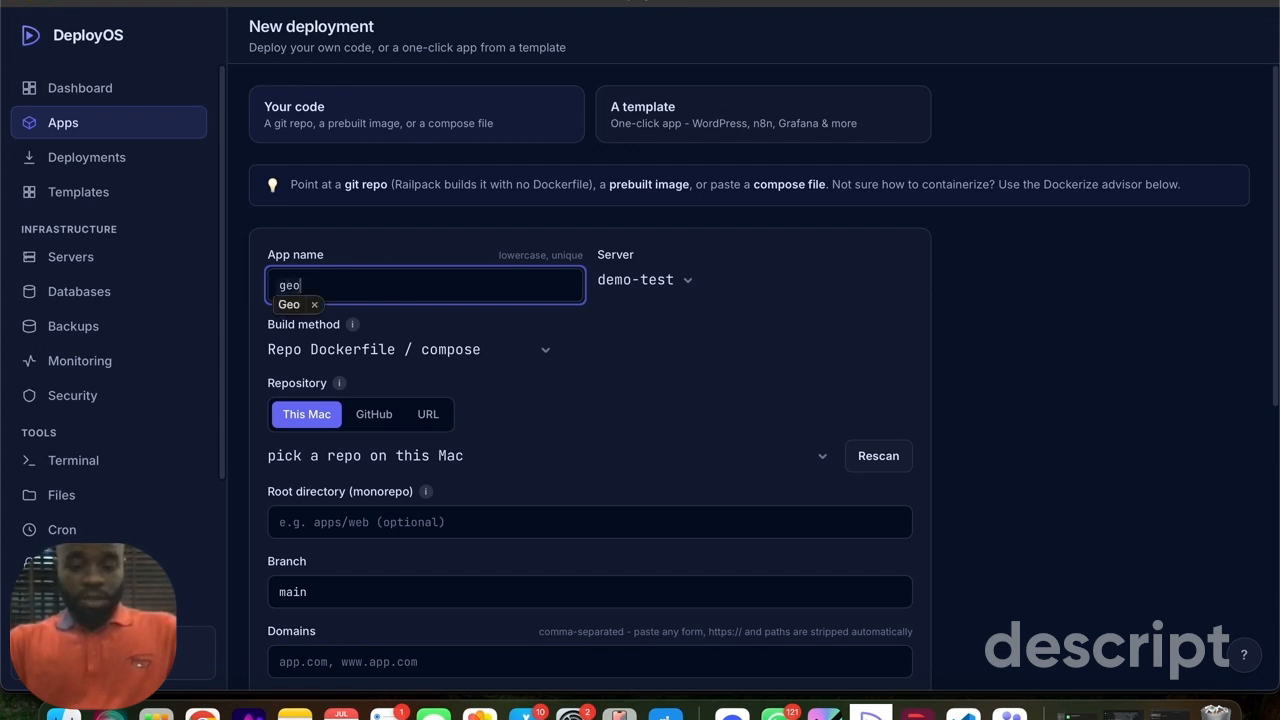
text(app)
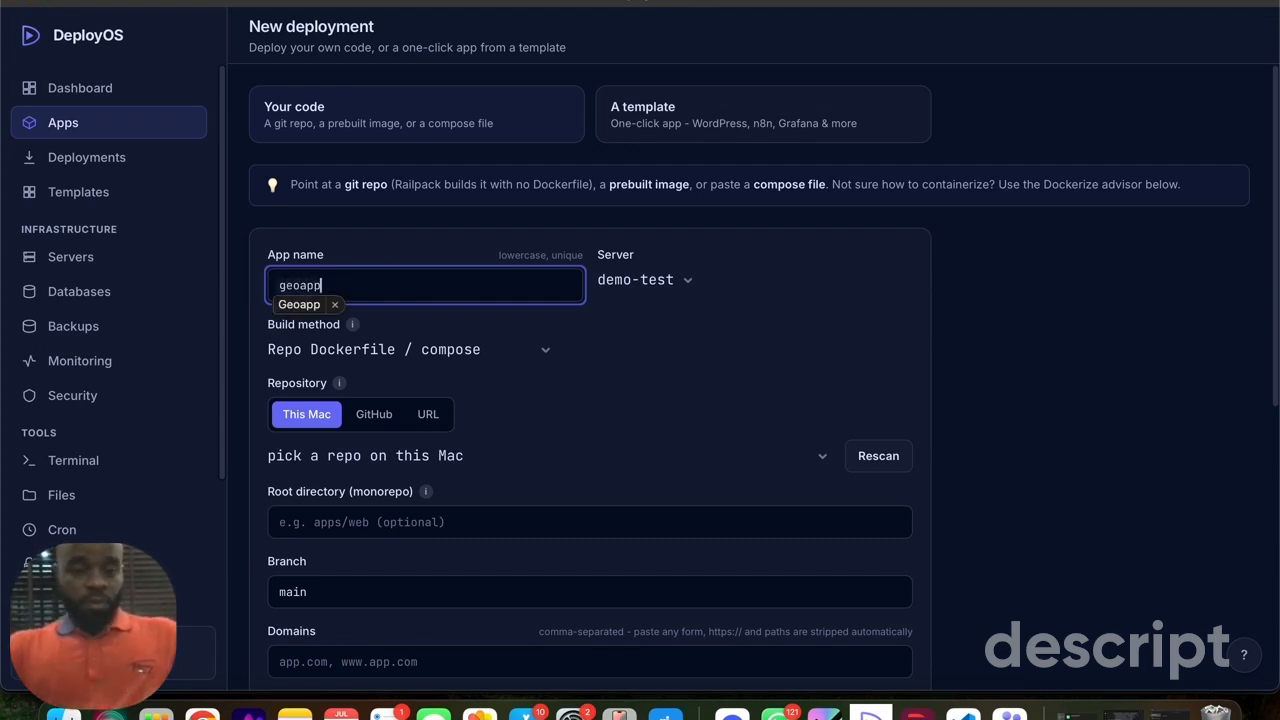
click(436, 246)
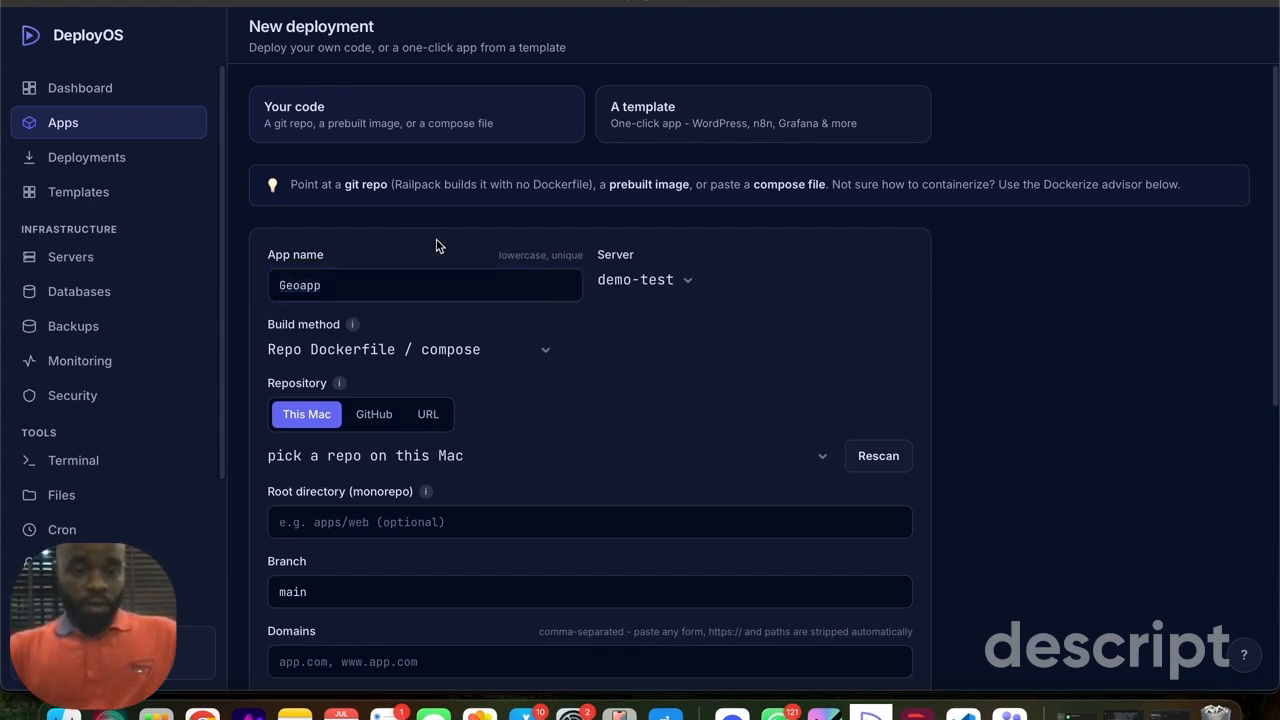
click(285, 286)
key(BackSpace)
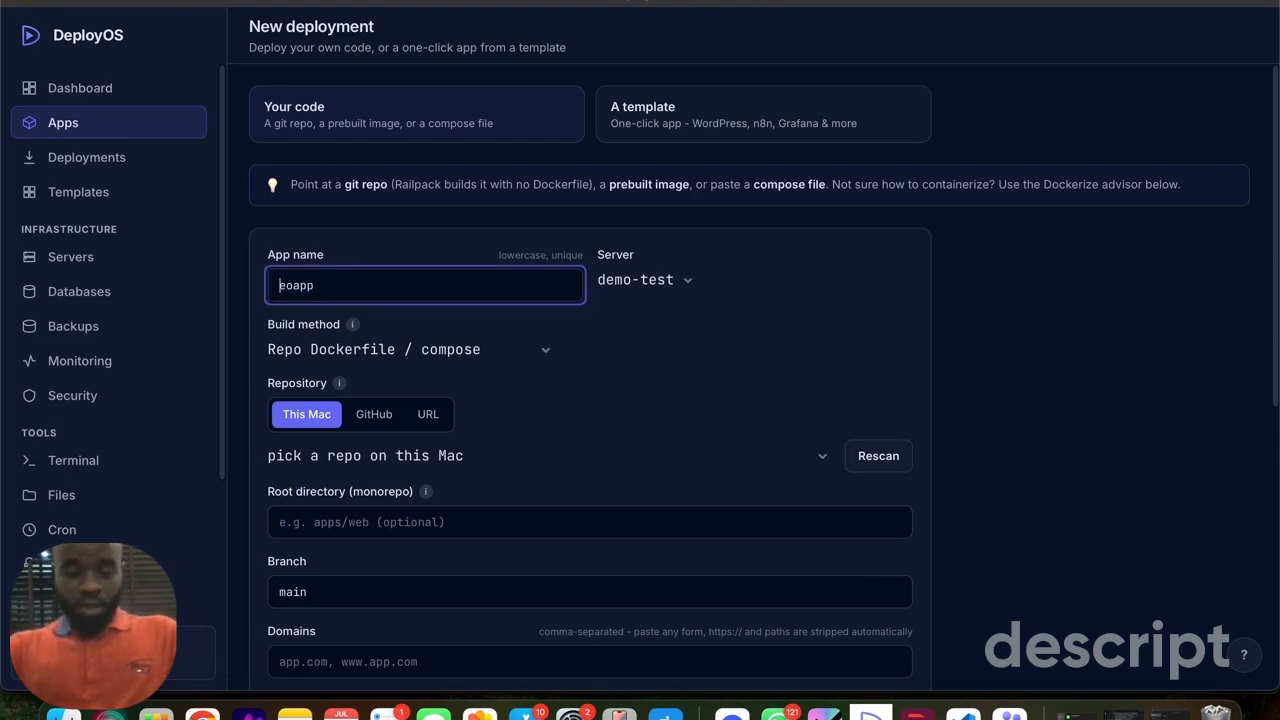
text(g)
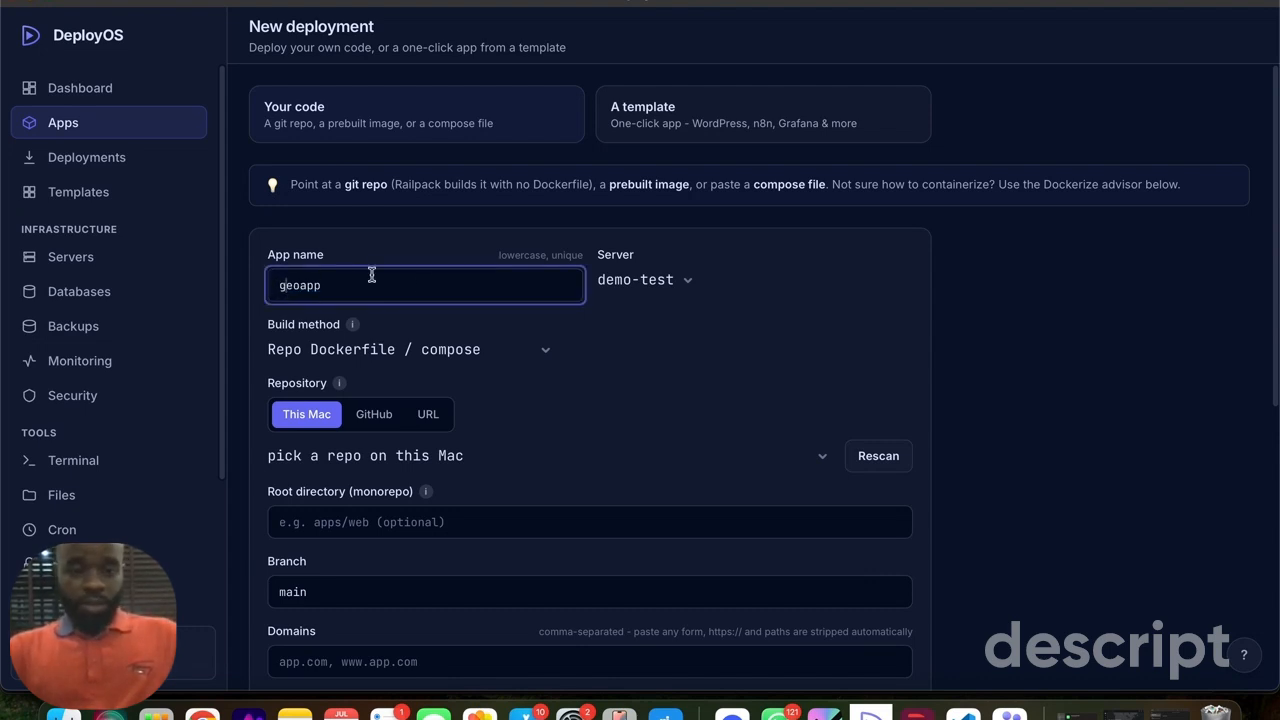
- Keep demo-test as the deployment's server and choose Repo Dockerfile / compose as the build method
click(644, 281)
click(732, 262)
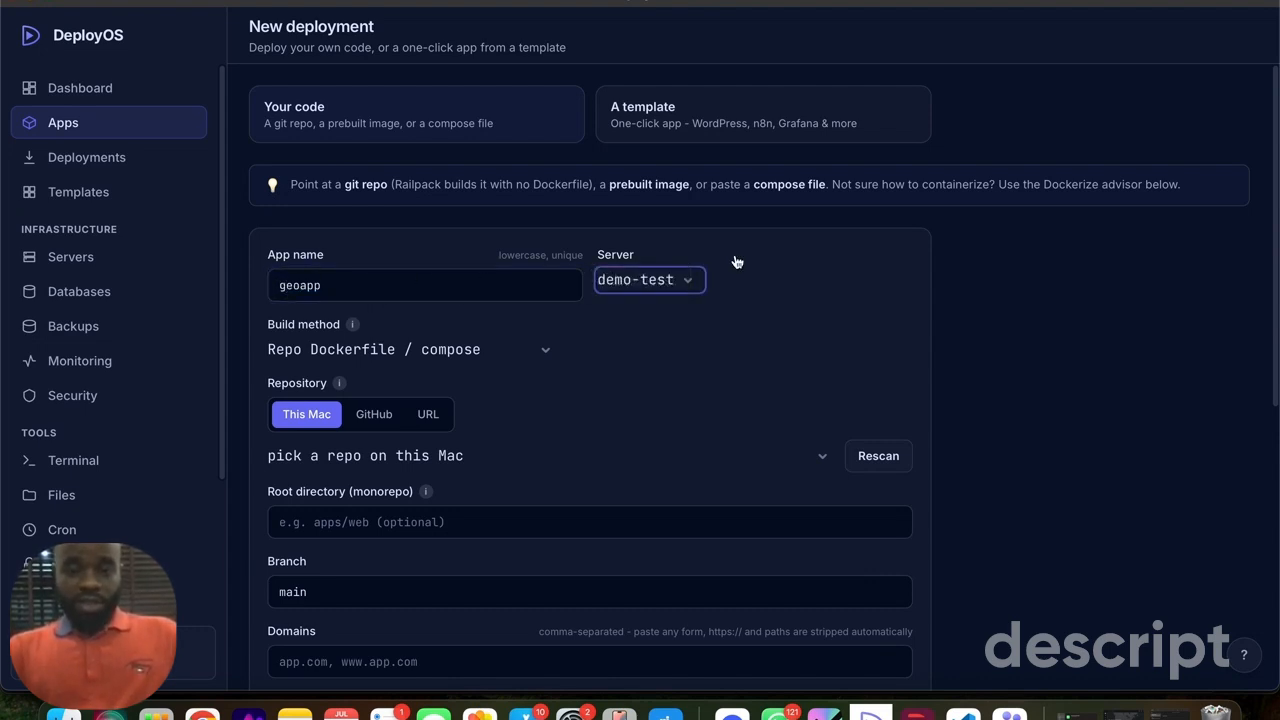
click(640, 286)
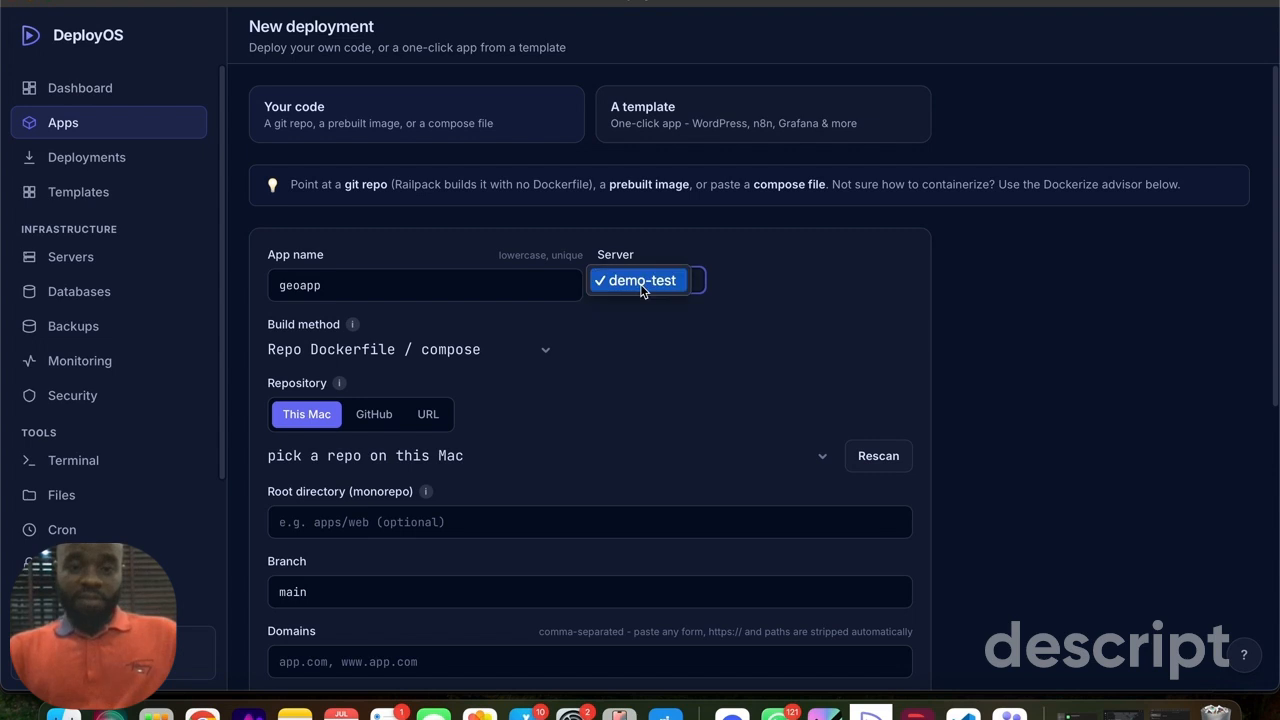
click(739, 260)
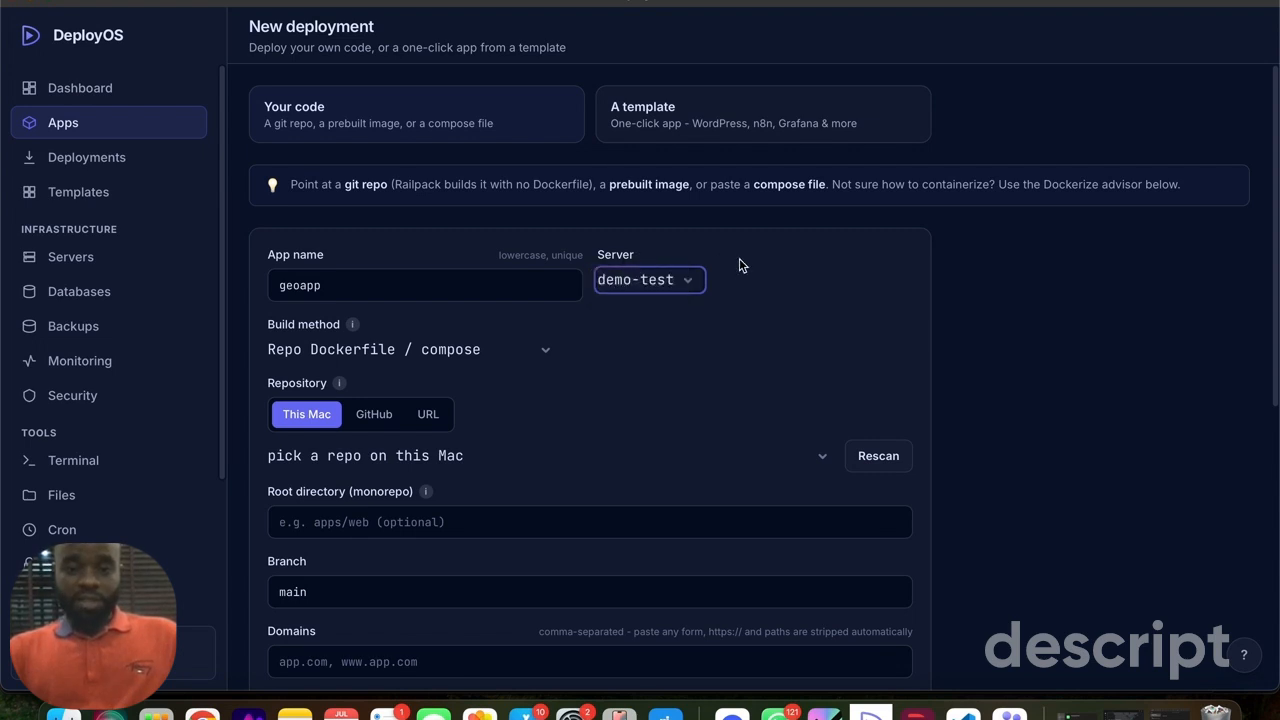
scroll(530, 320, down, 3)
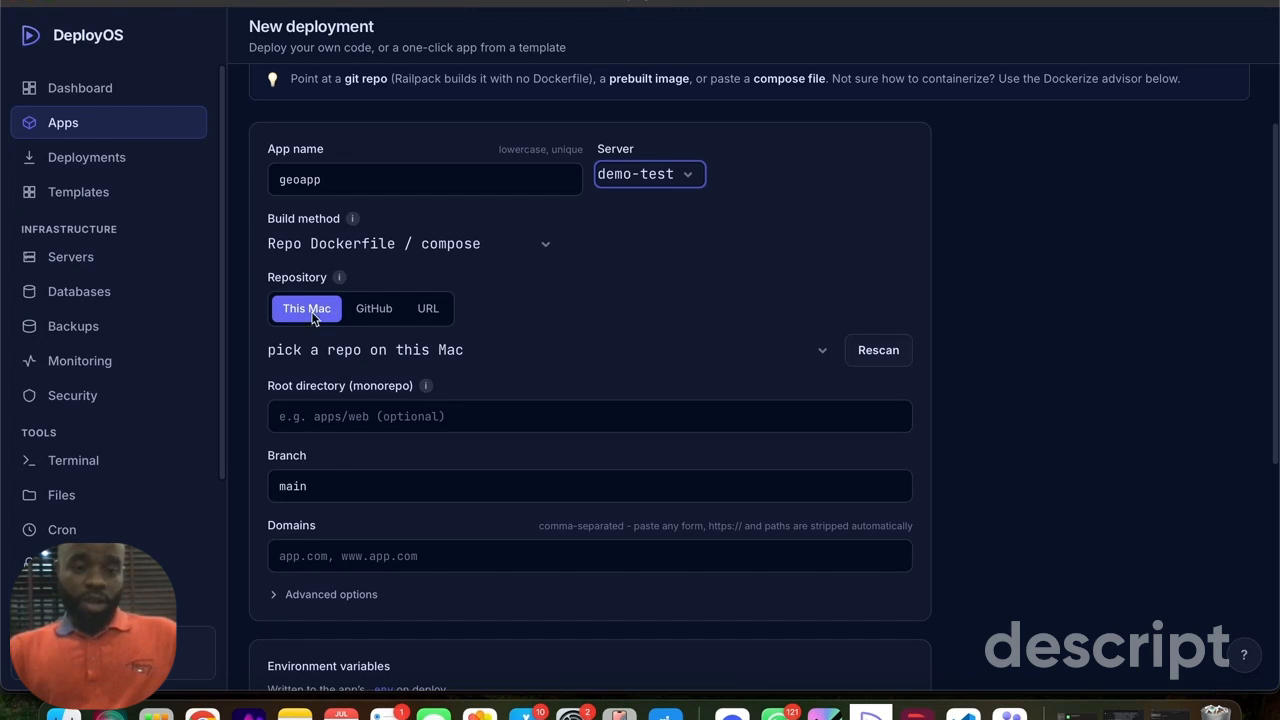
click(377, 247)
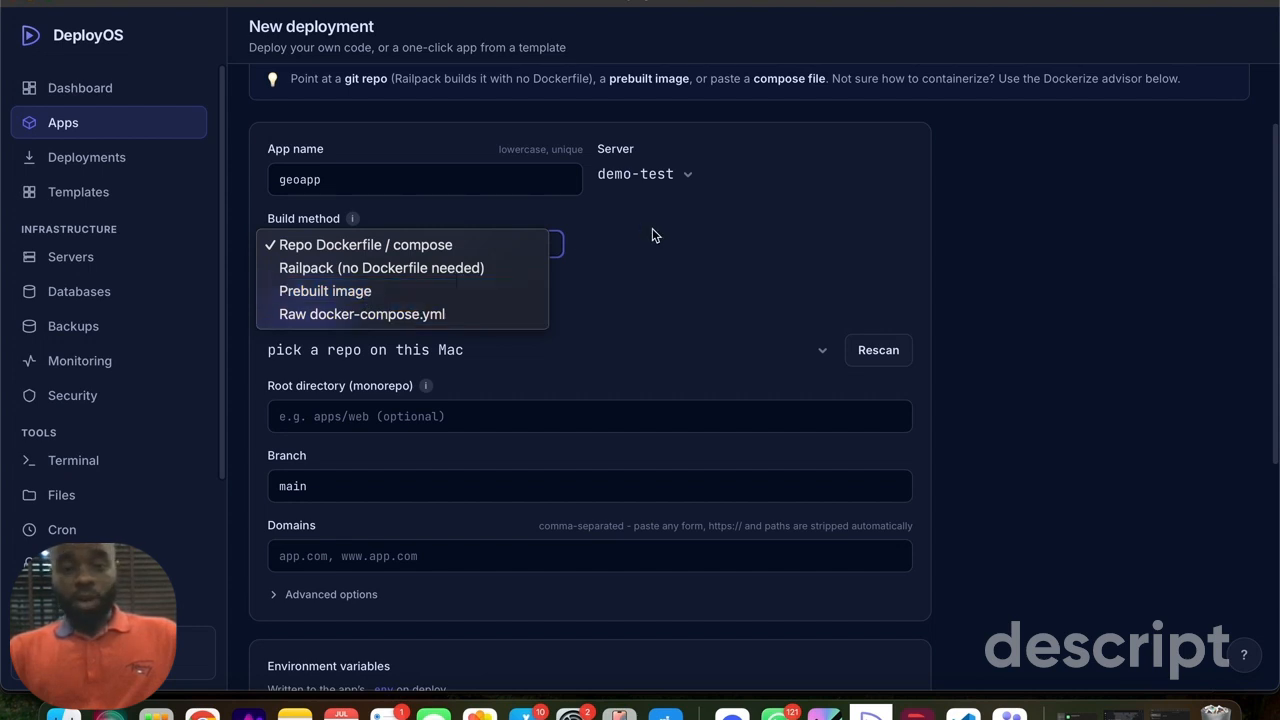
click(319, 246)
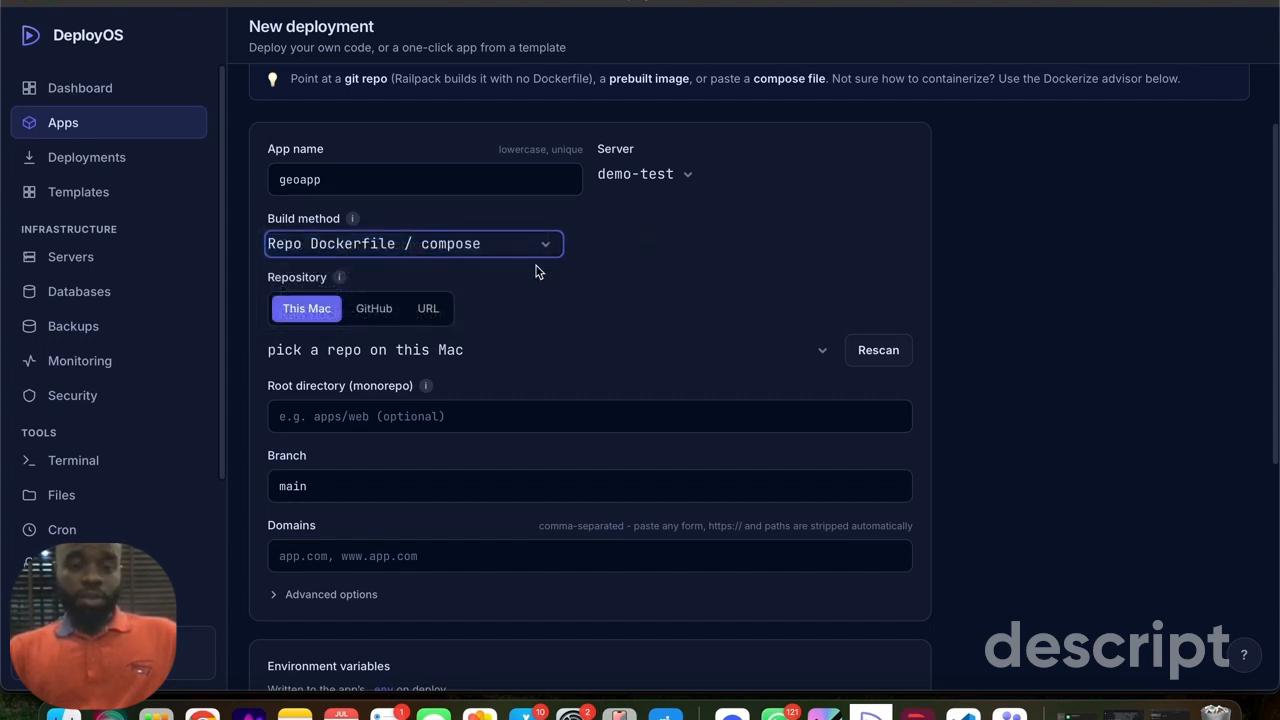
- Check which local repositories on this Mac can be picked as the deployment source
click(329, 348)
click(478, 288)
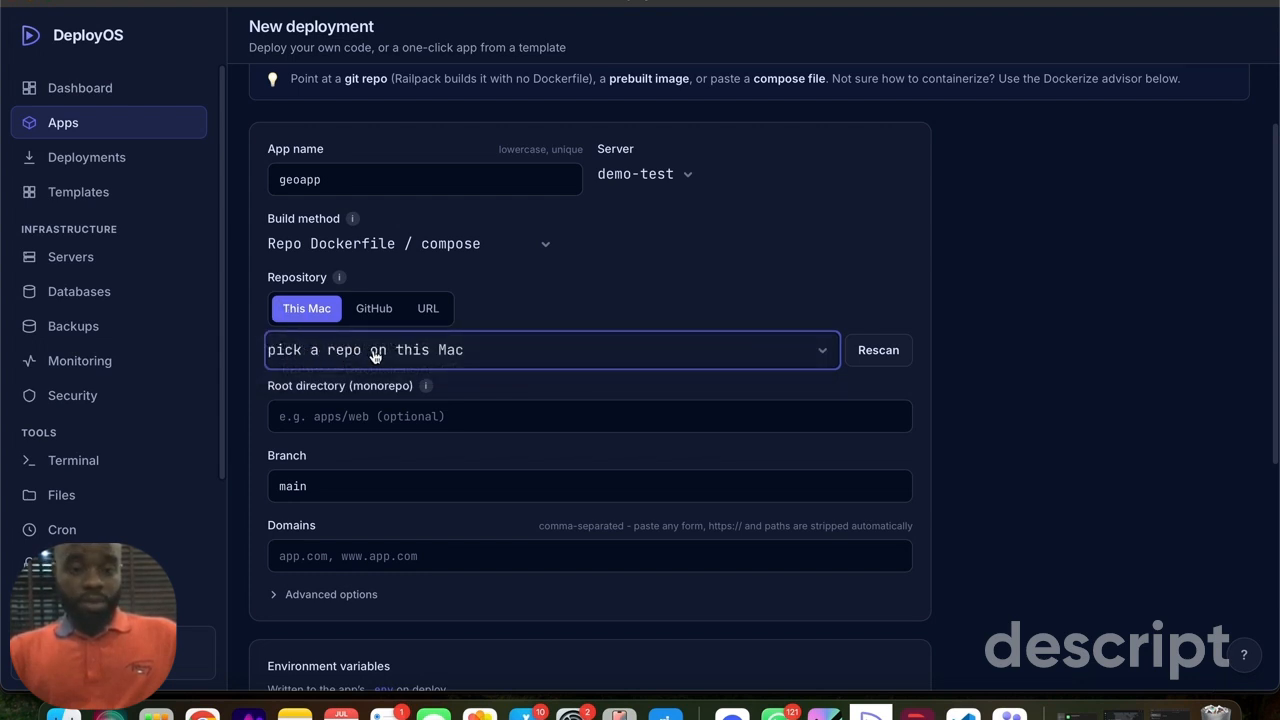
click(448, 351)
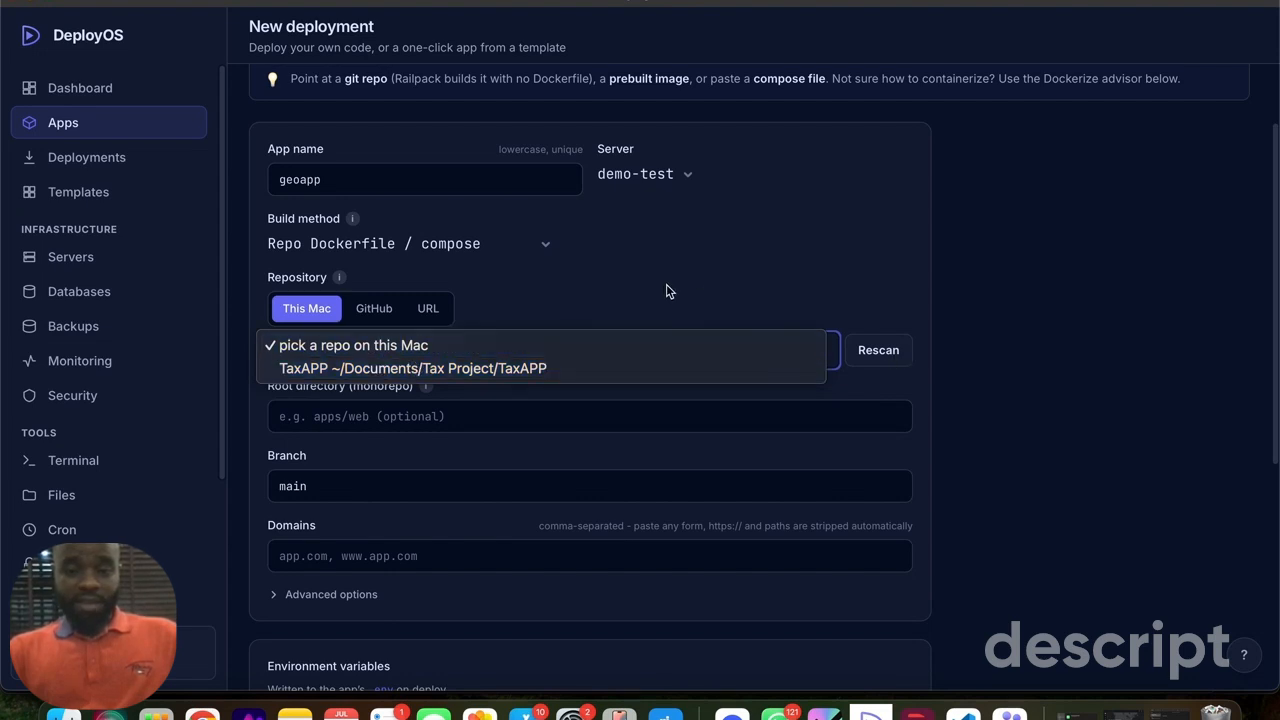
click(562, 276)
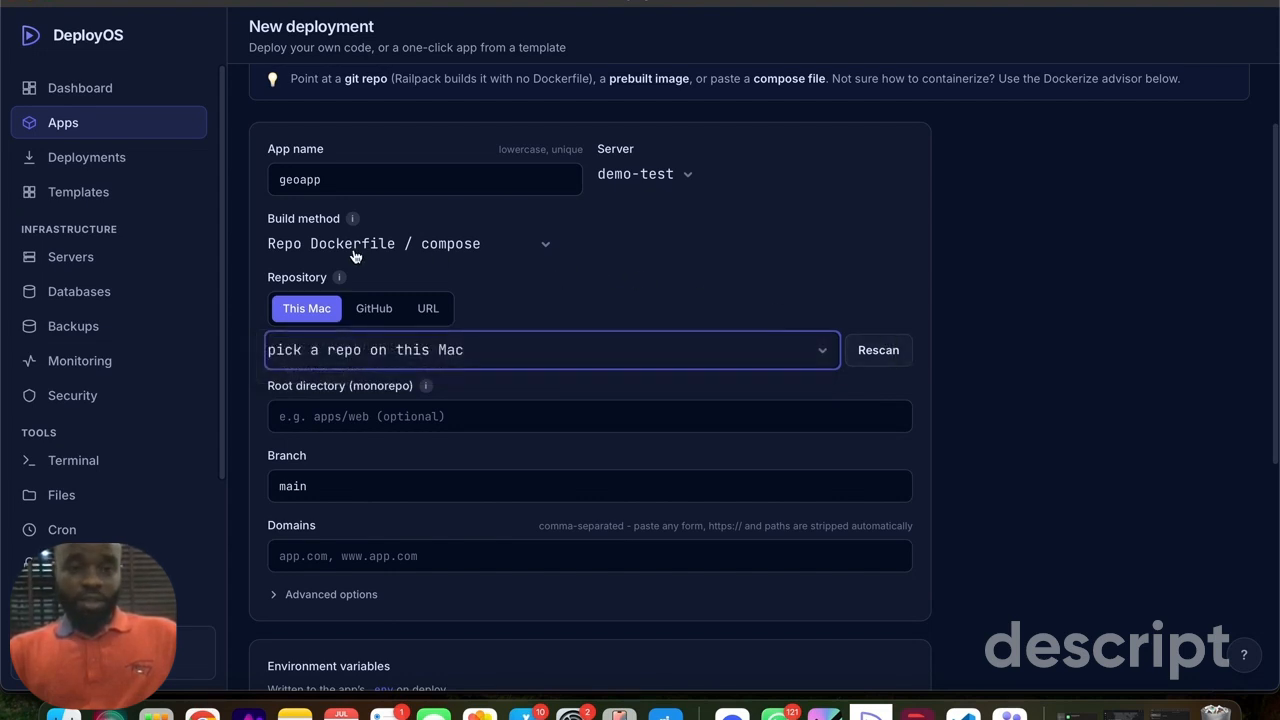
- Set the repository source to GitHub and select the AEO repository for the deployment
click(367, 314)
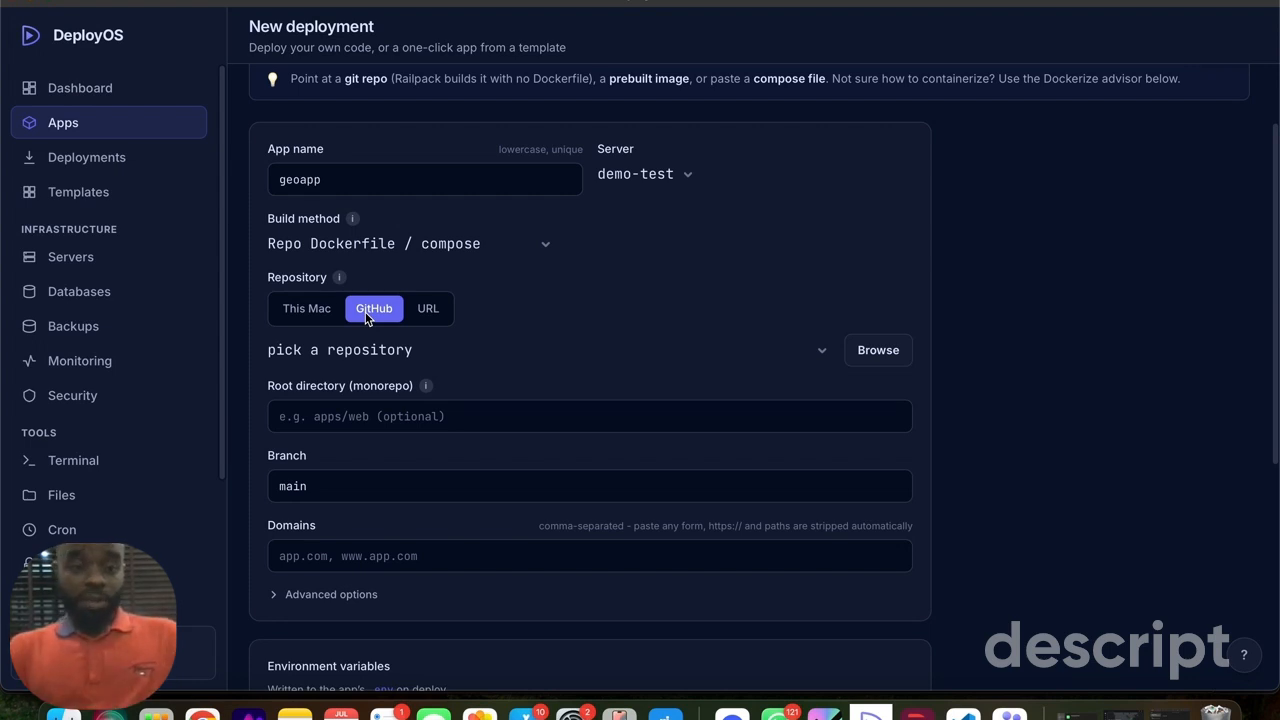
click(355, 355)
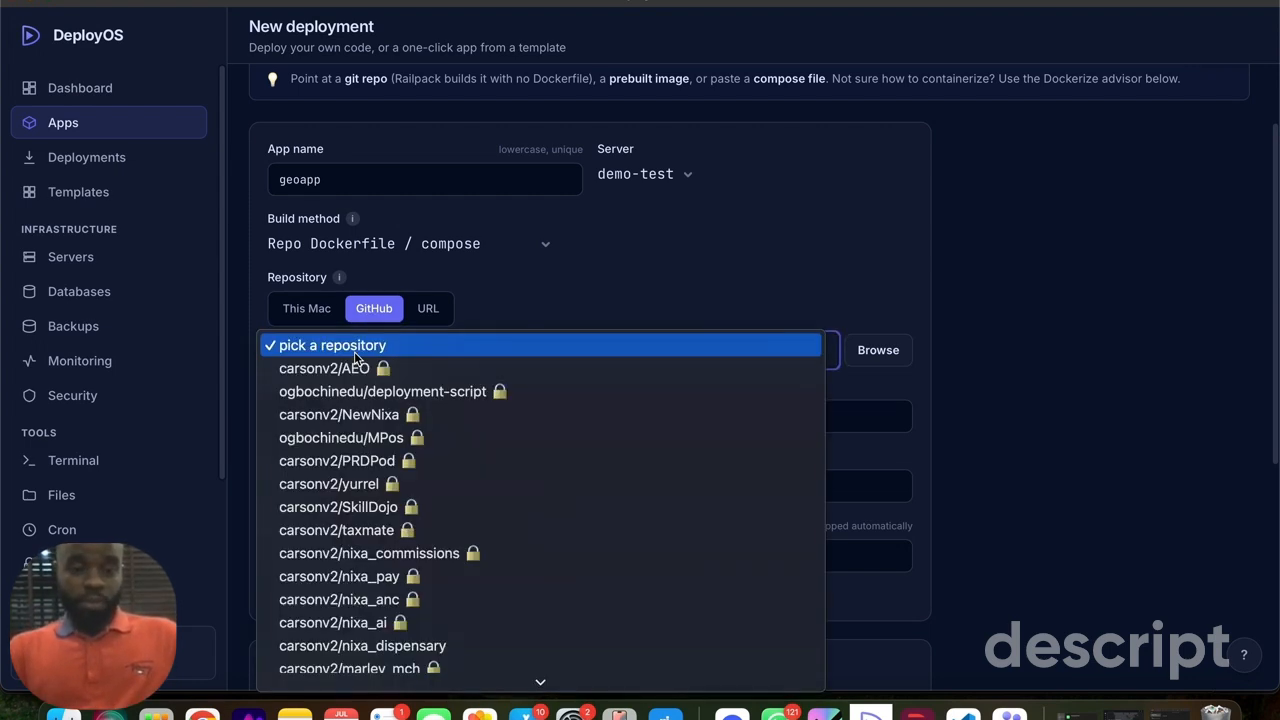
scroll(375, 475, down, 2)
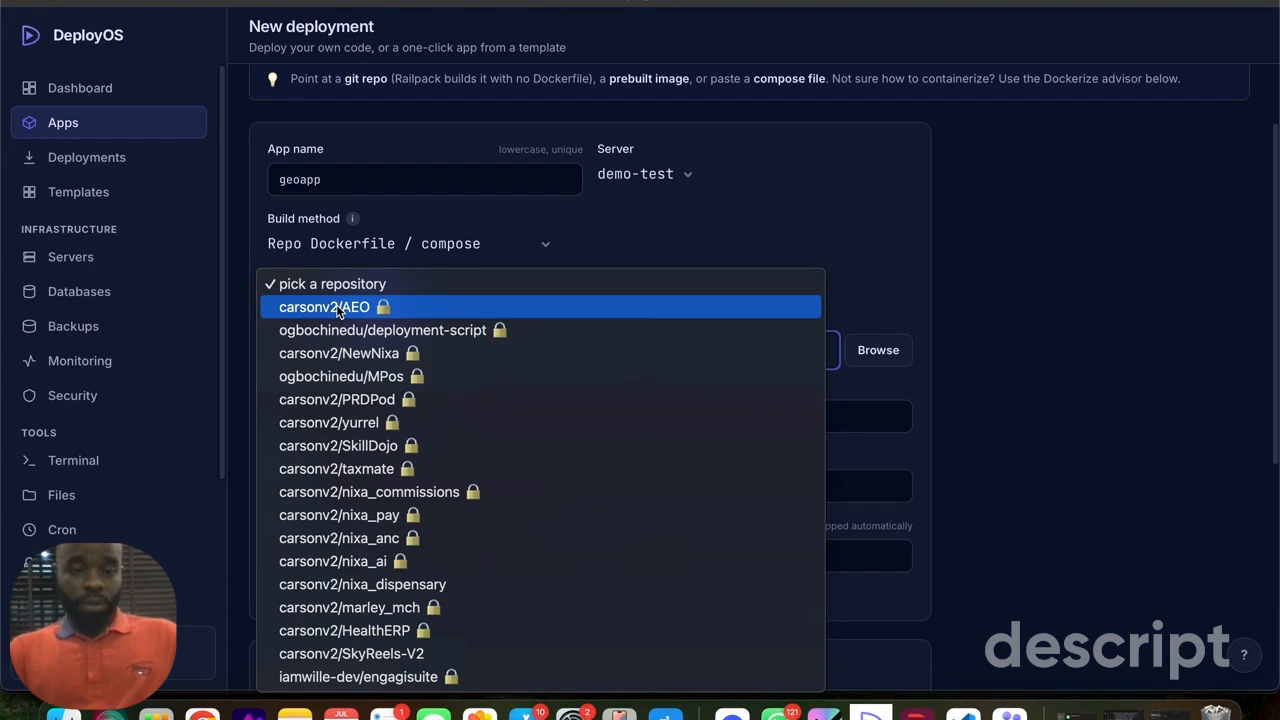
click(338, 311)
scroll(617, 285, down, 2)
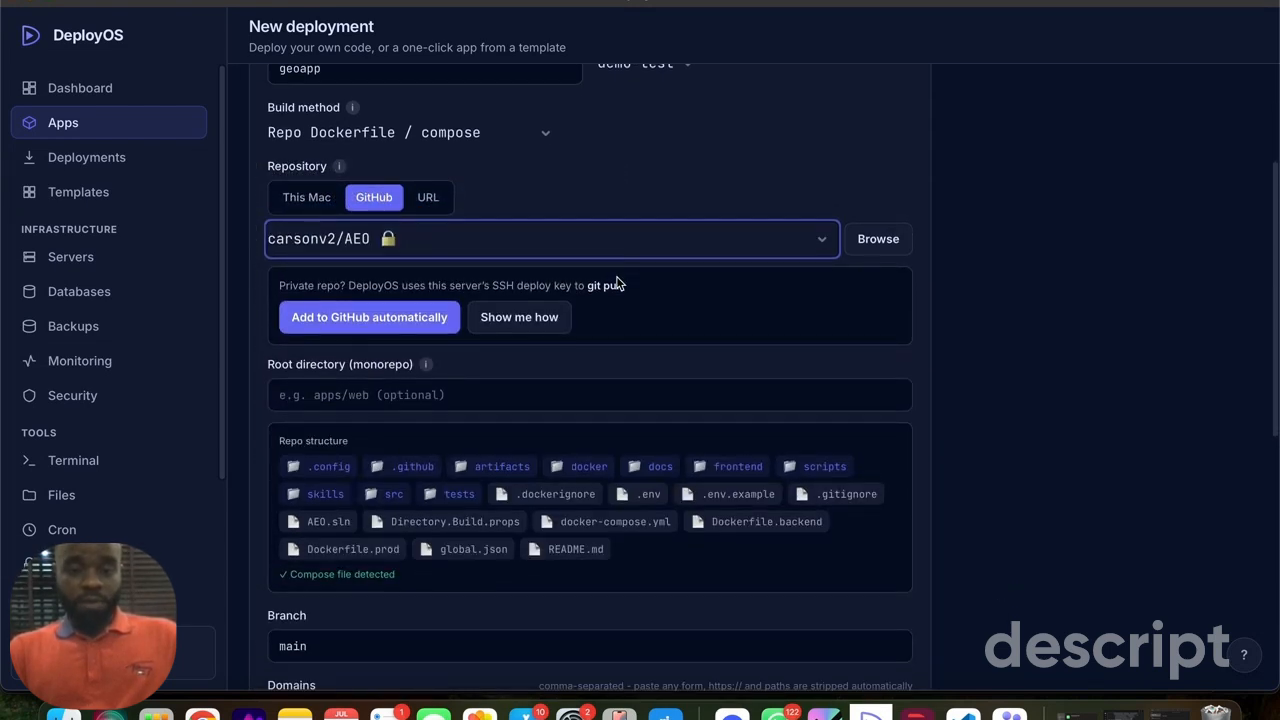
- Set the new deployment's domain to buyerstory.ng in all lowercase
scroll(617, 284, down, 2)
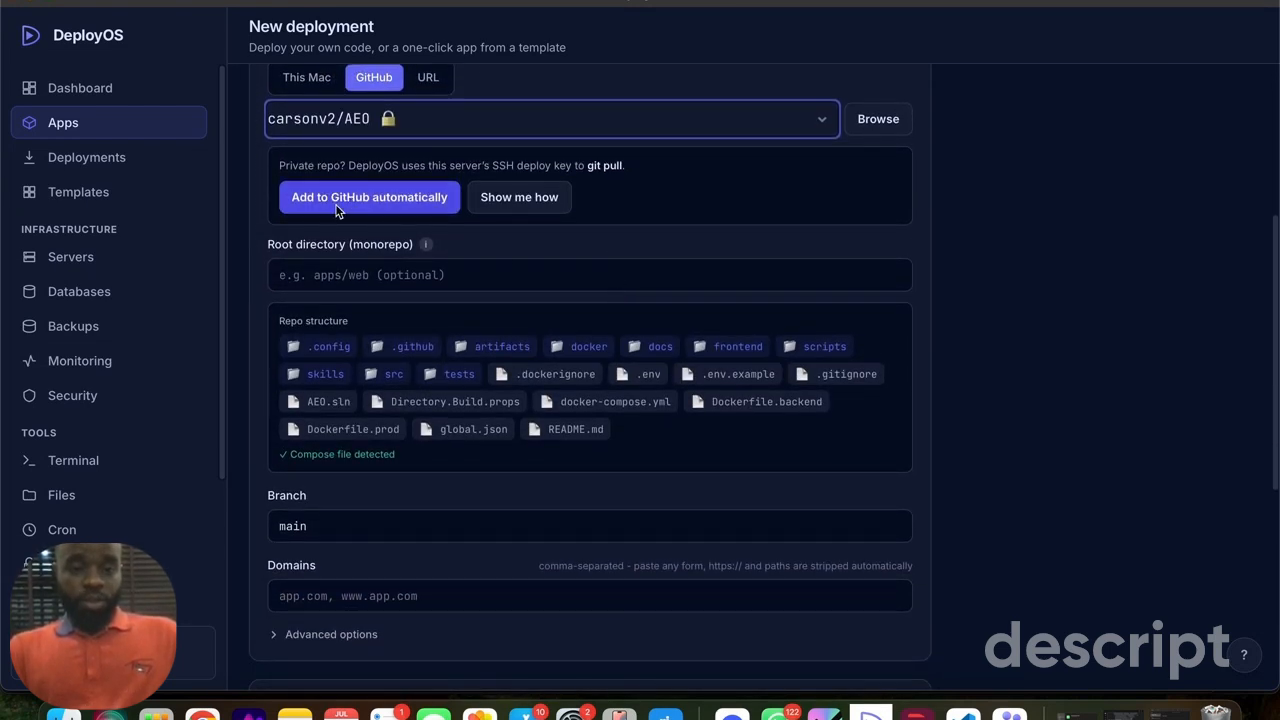
scroll(487, 342, down, 3)
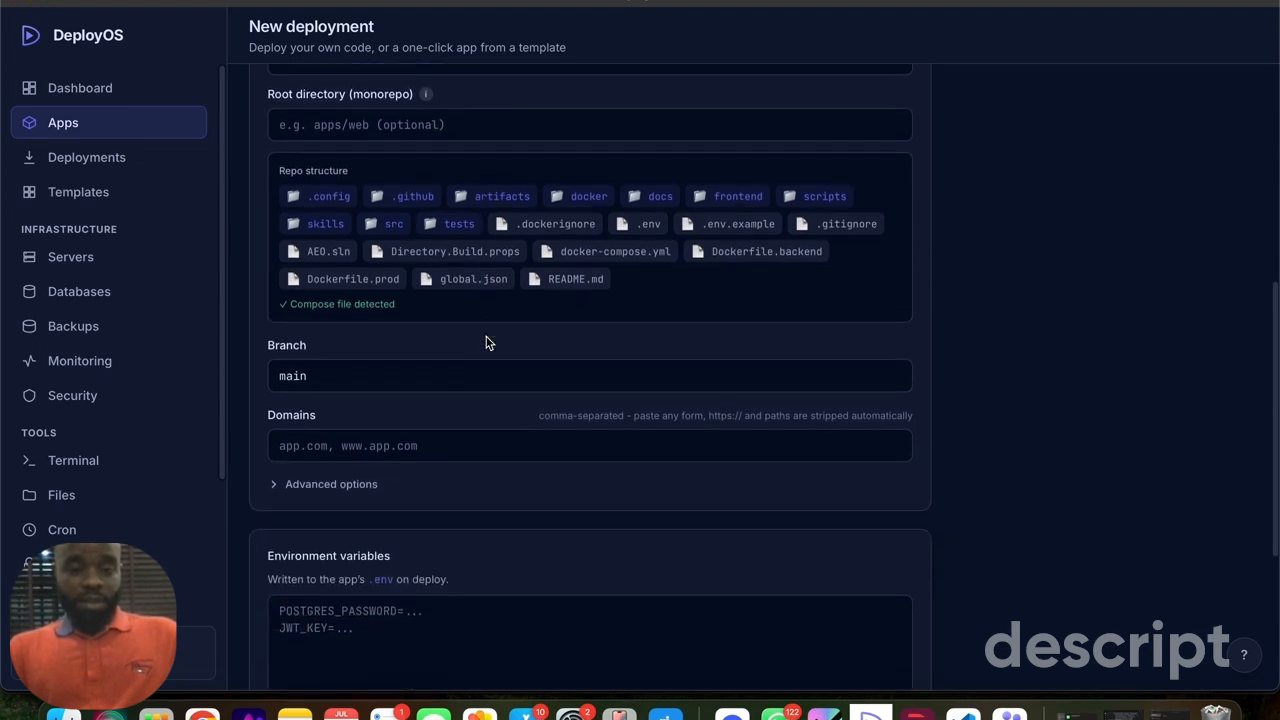
scroll(487, 342, down, 5)
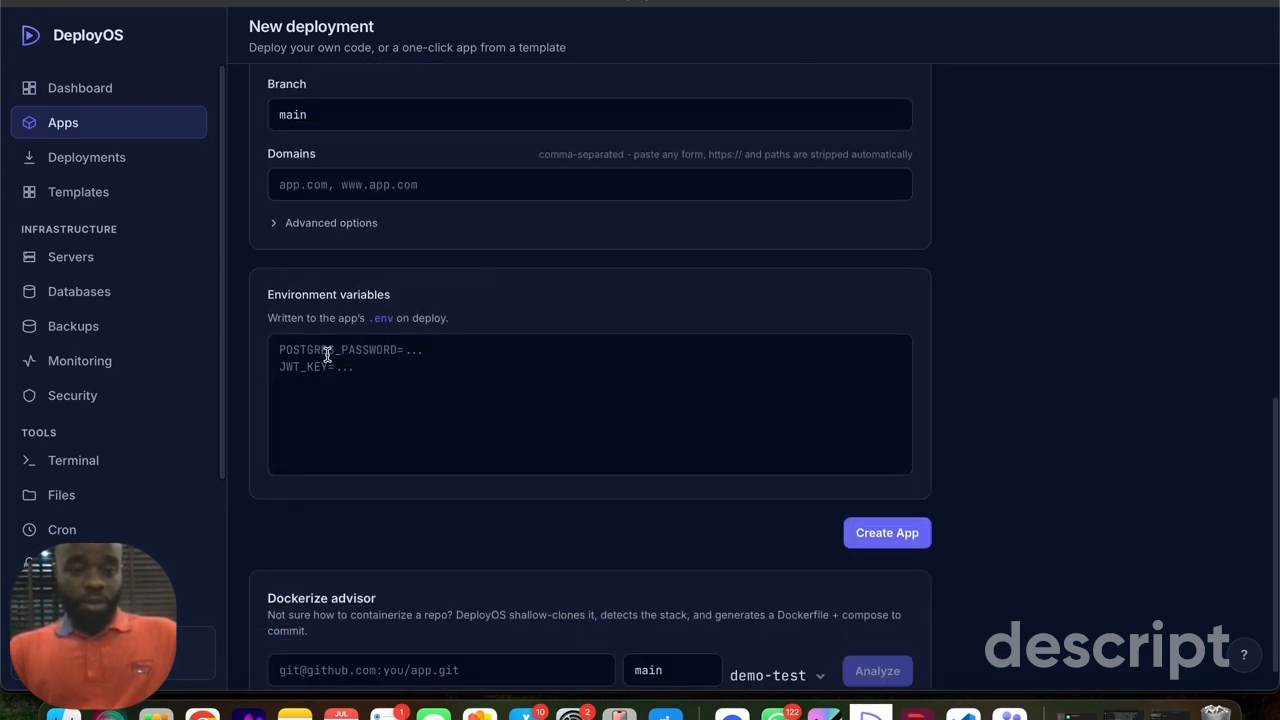
click(345, 182)
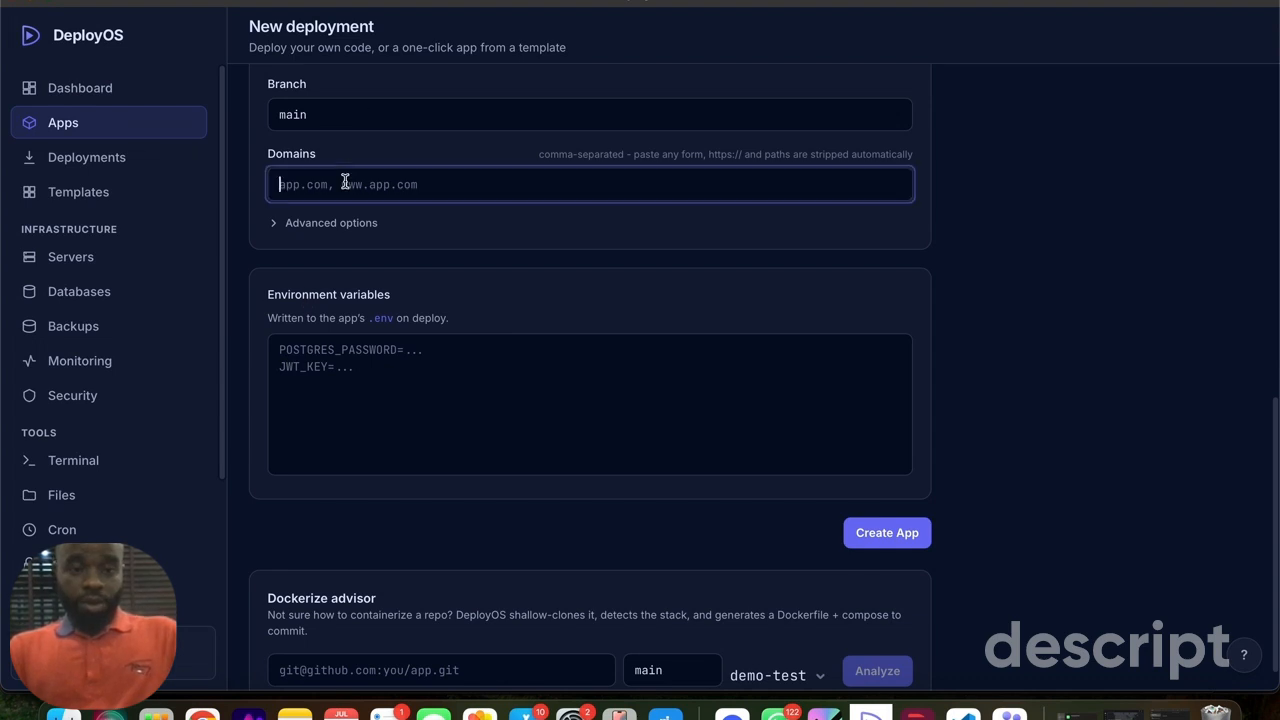
text(buyer)
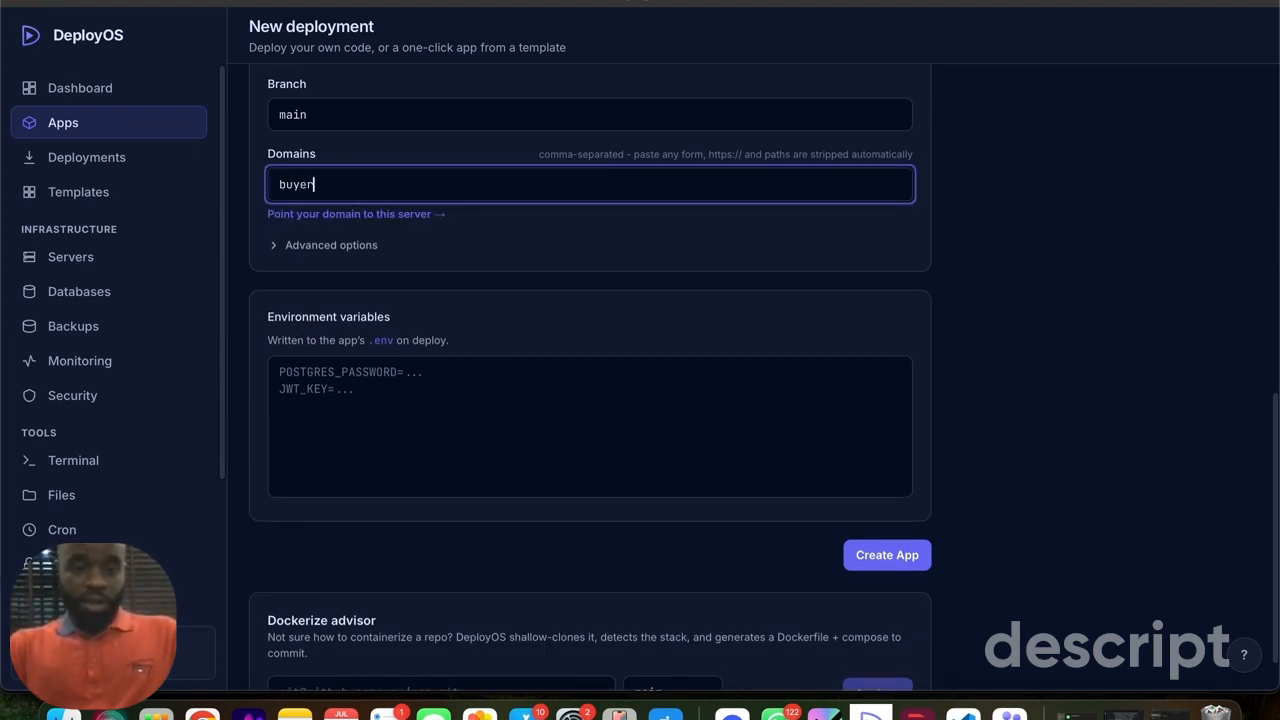
text(stor)
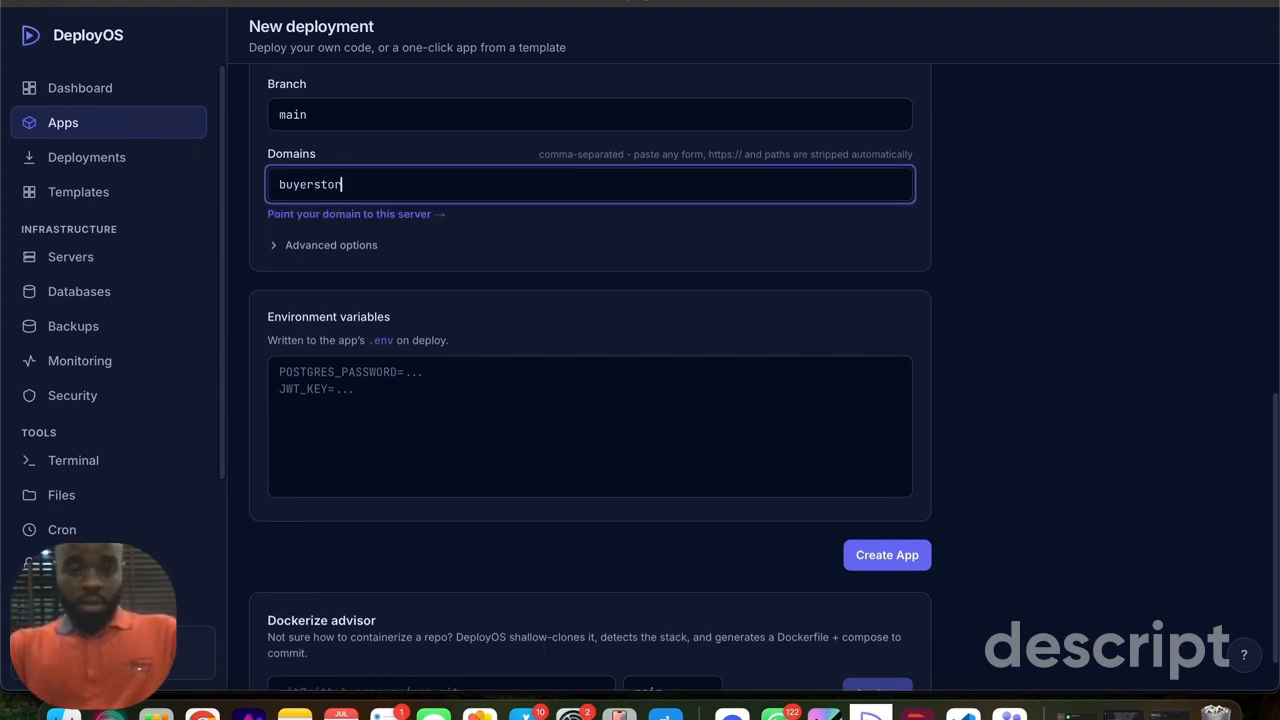
text(y.ng)
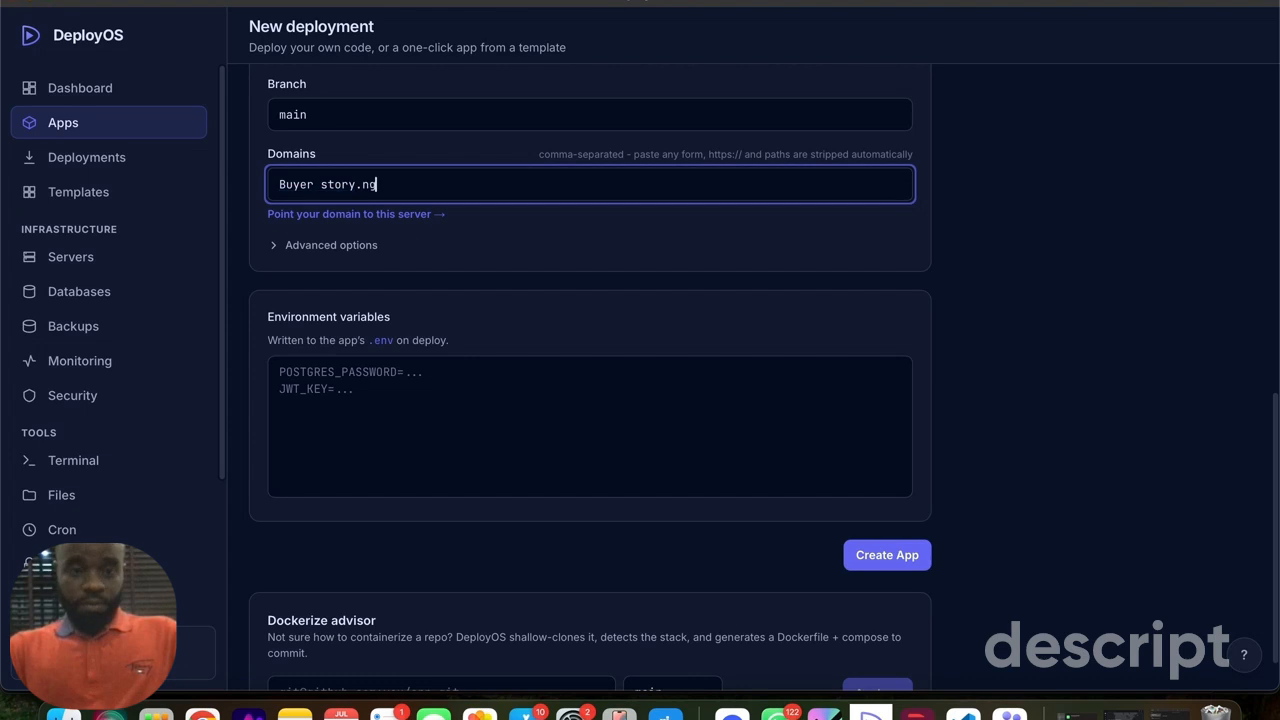
click(320, 184)
key(BackSpace)
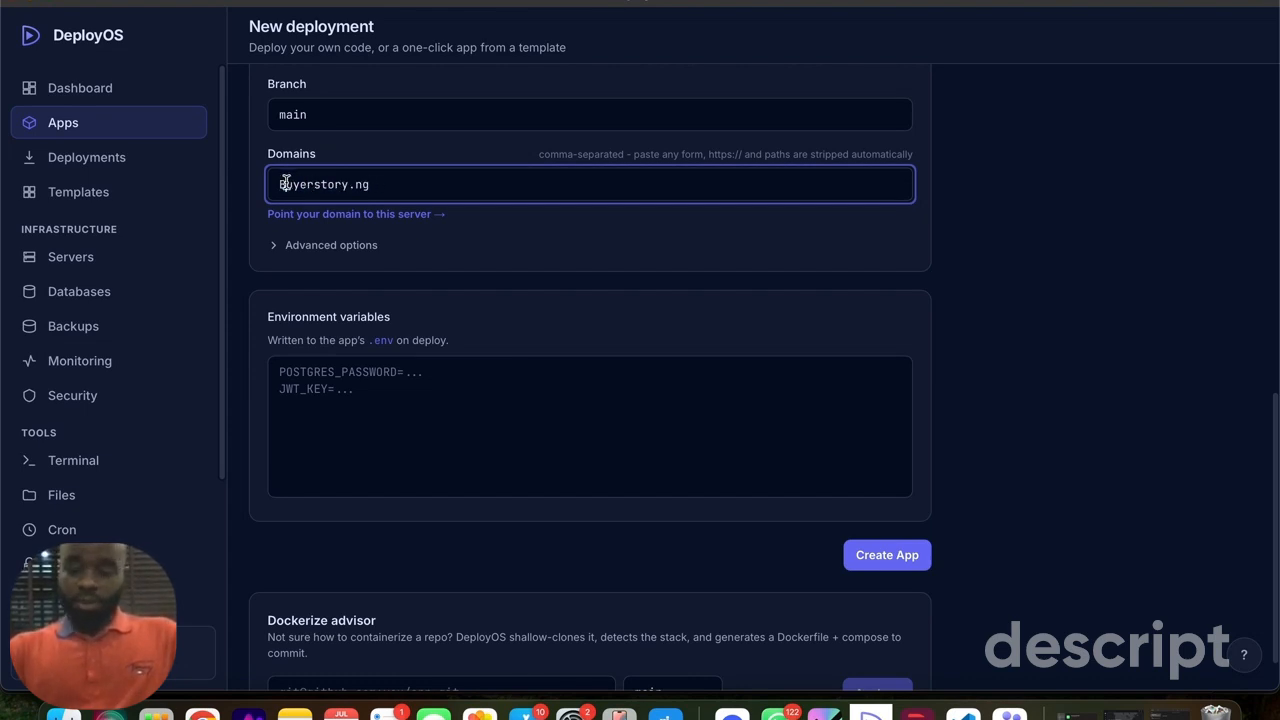
click(285, 184)
key(BackSpace)
text(b)
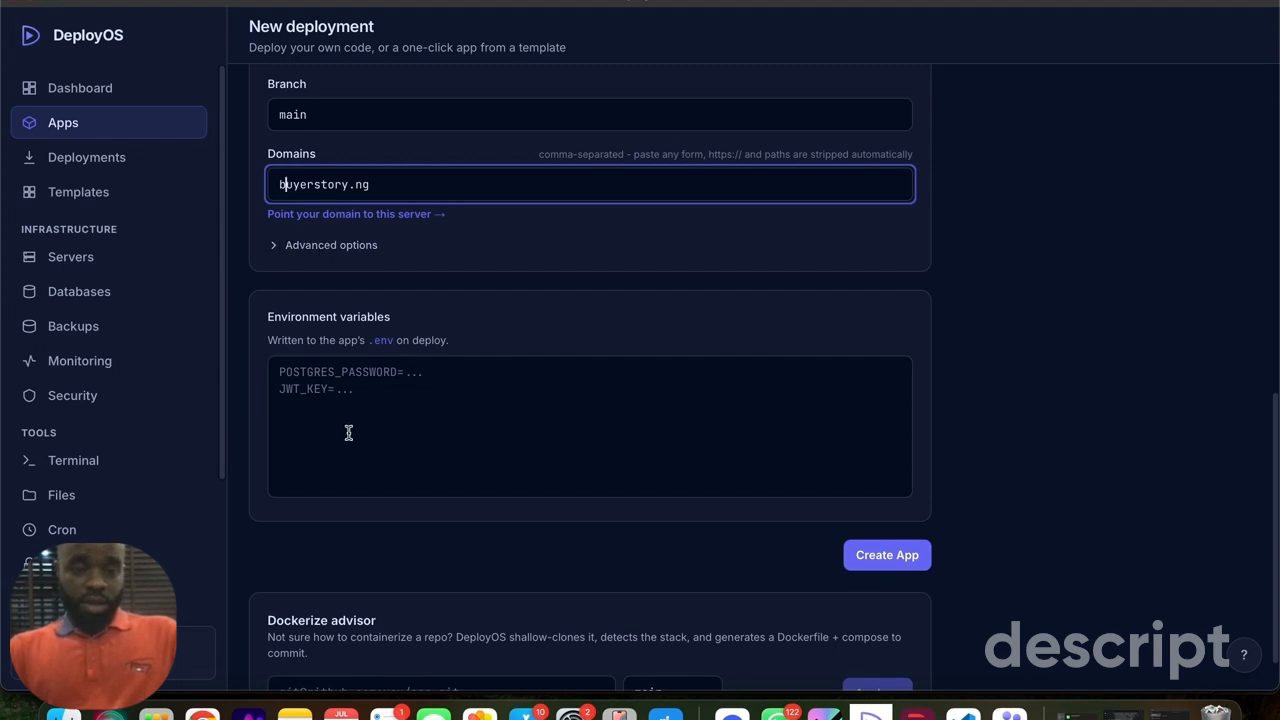
- Switch to VS Code and copy the full contents of the AEO project's .env file for the deployment's environment variables
click(331, 389)
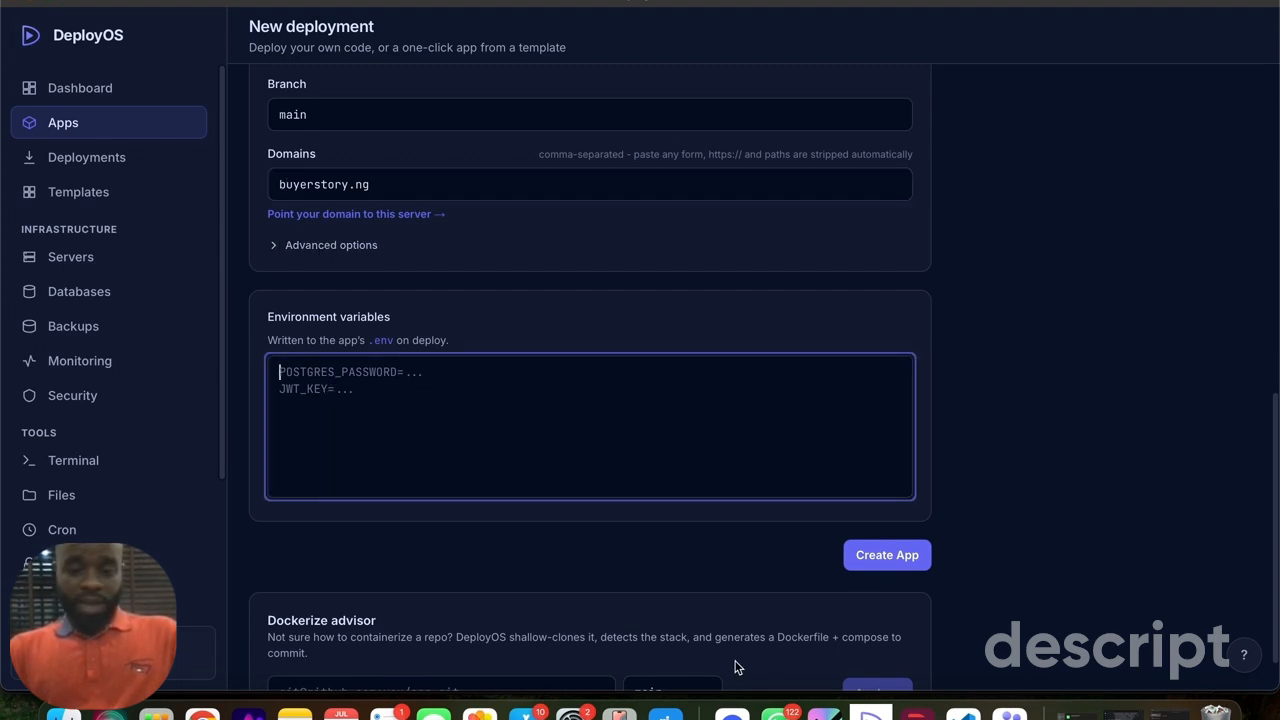
click(963, 714)
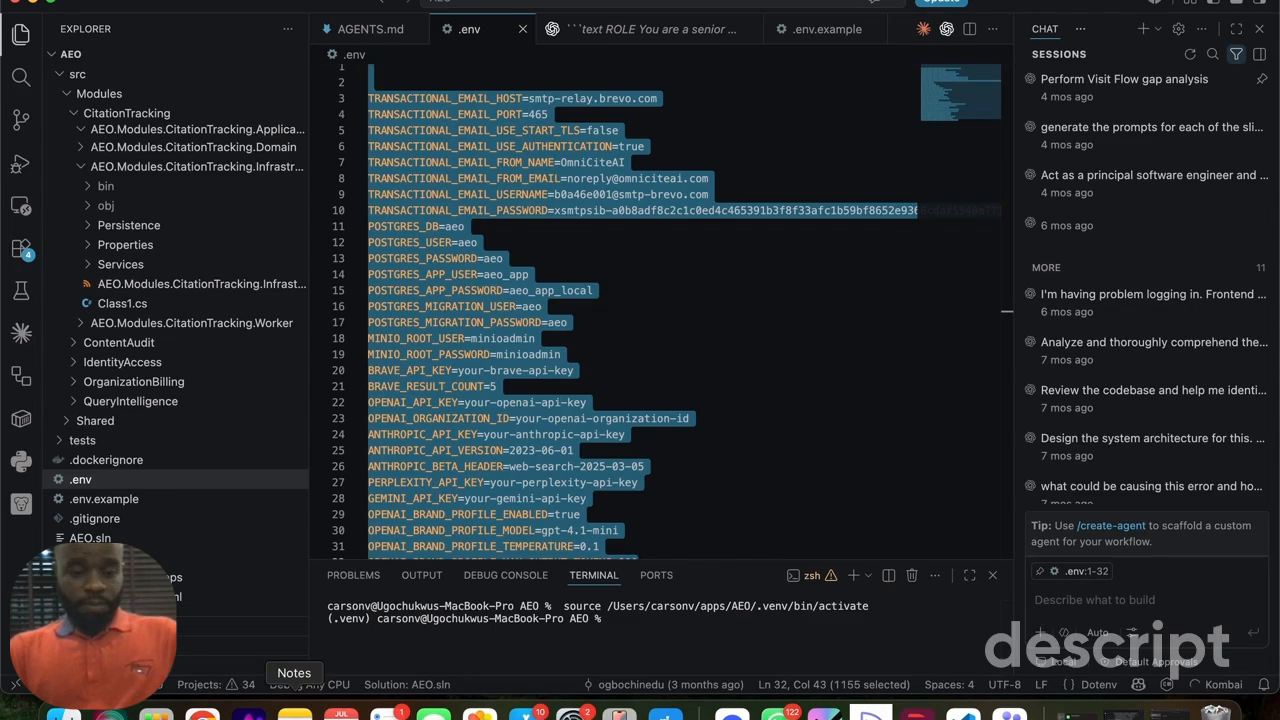
- Switch to the Arc browser and close the open OmniCite tab
click(248, 712)
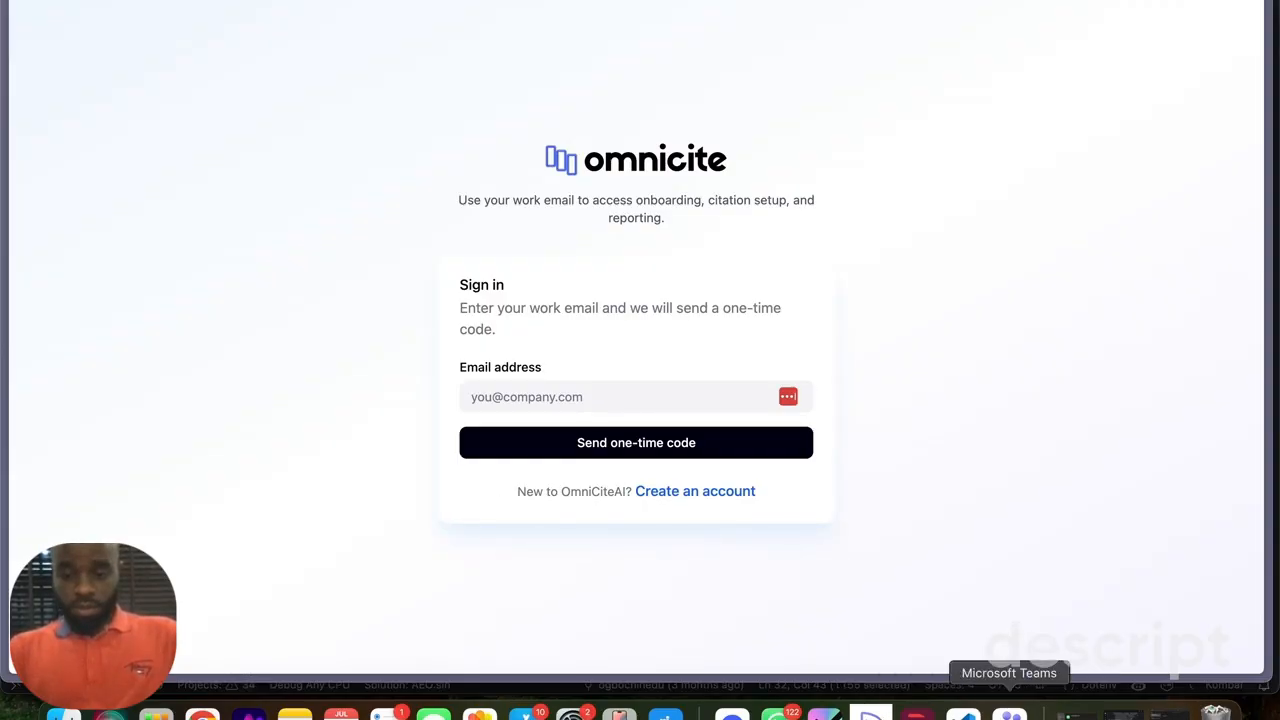
mouse_move(3, 260)
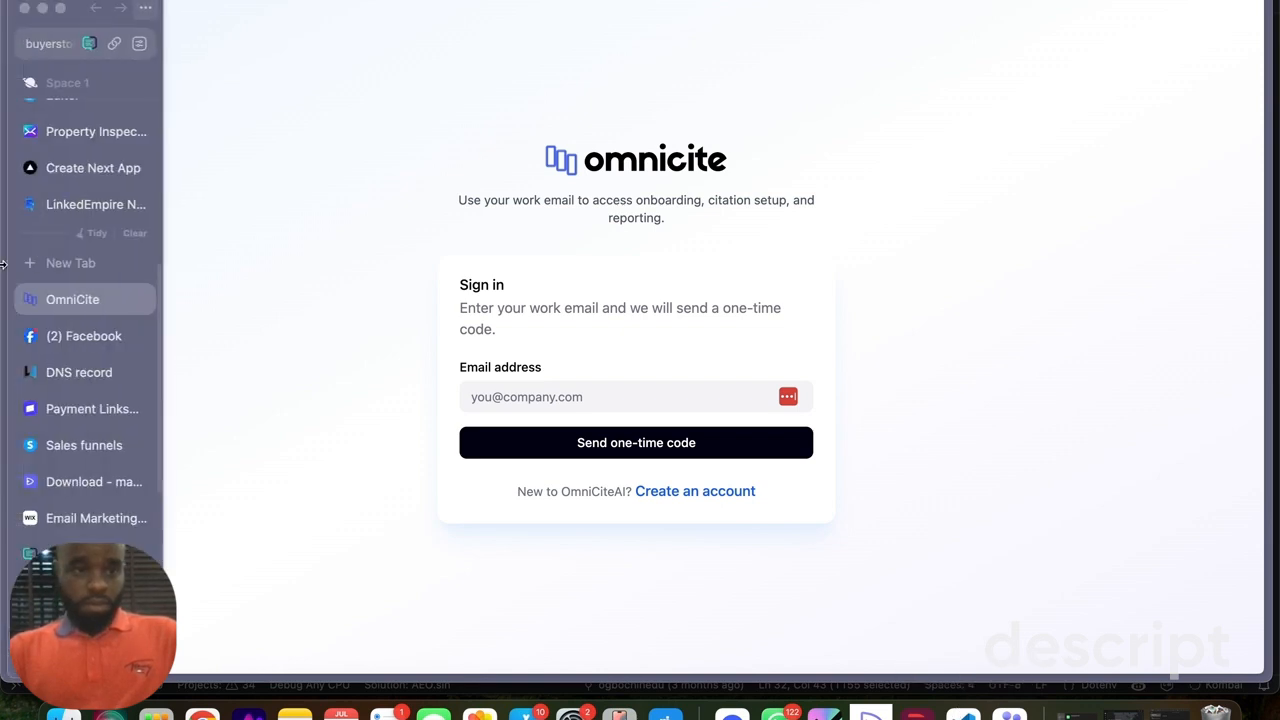
click(137, 301)
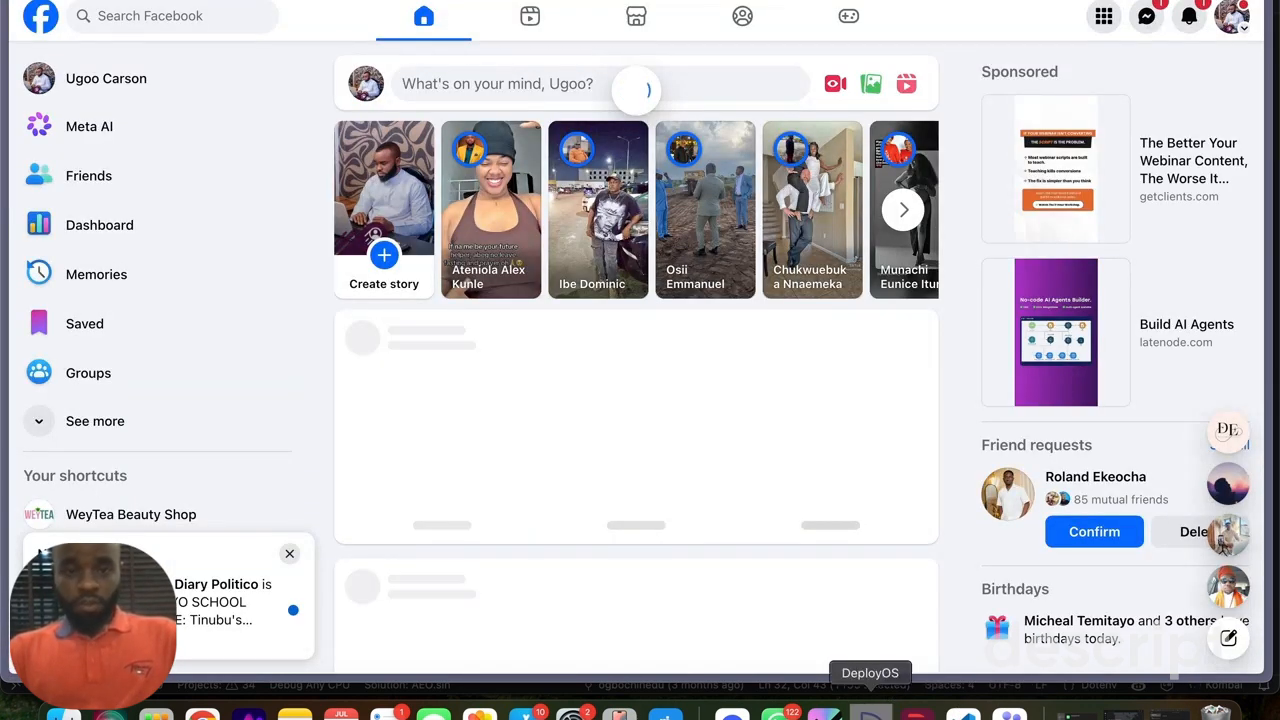
- Return to DeployOS, paste the copied .env contents with passwords and API keys as environment variables, and create the app
right_click(870, 713)
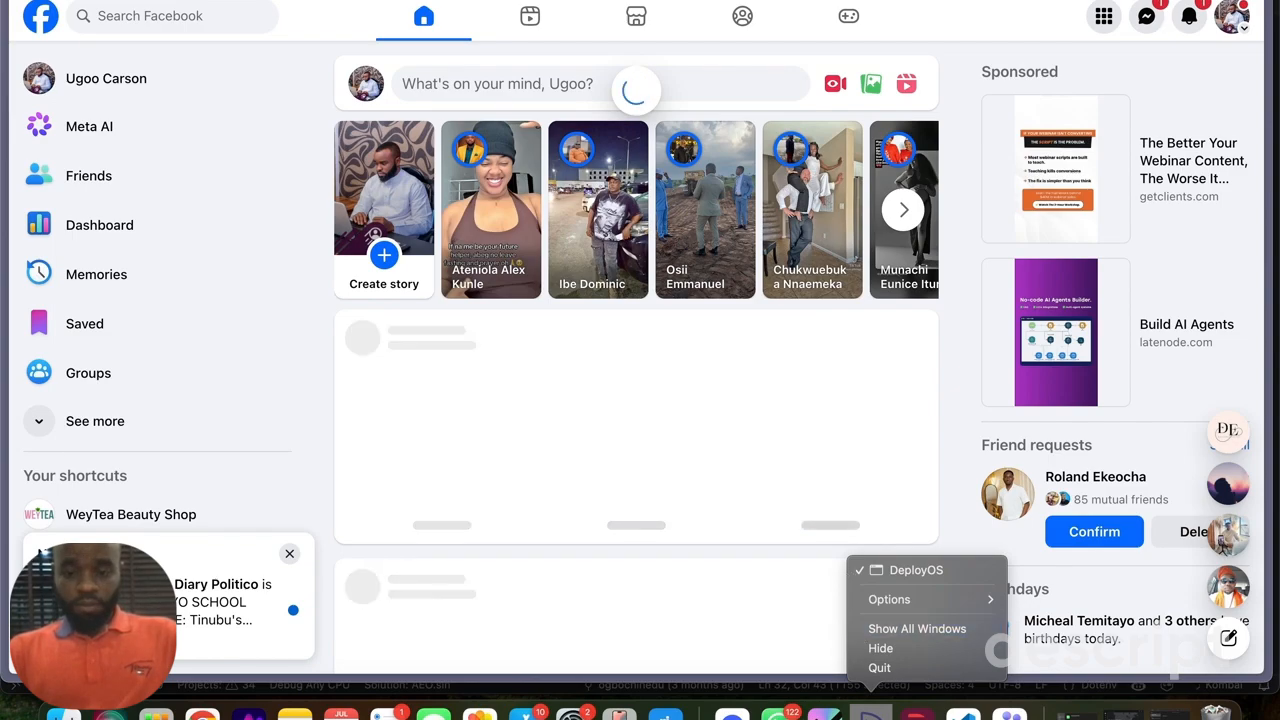
click(870, 713)
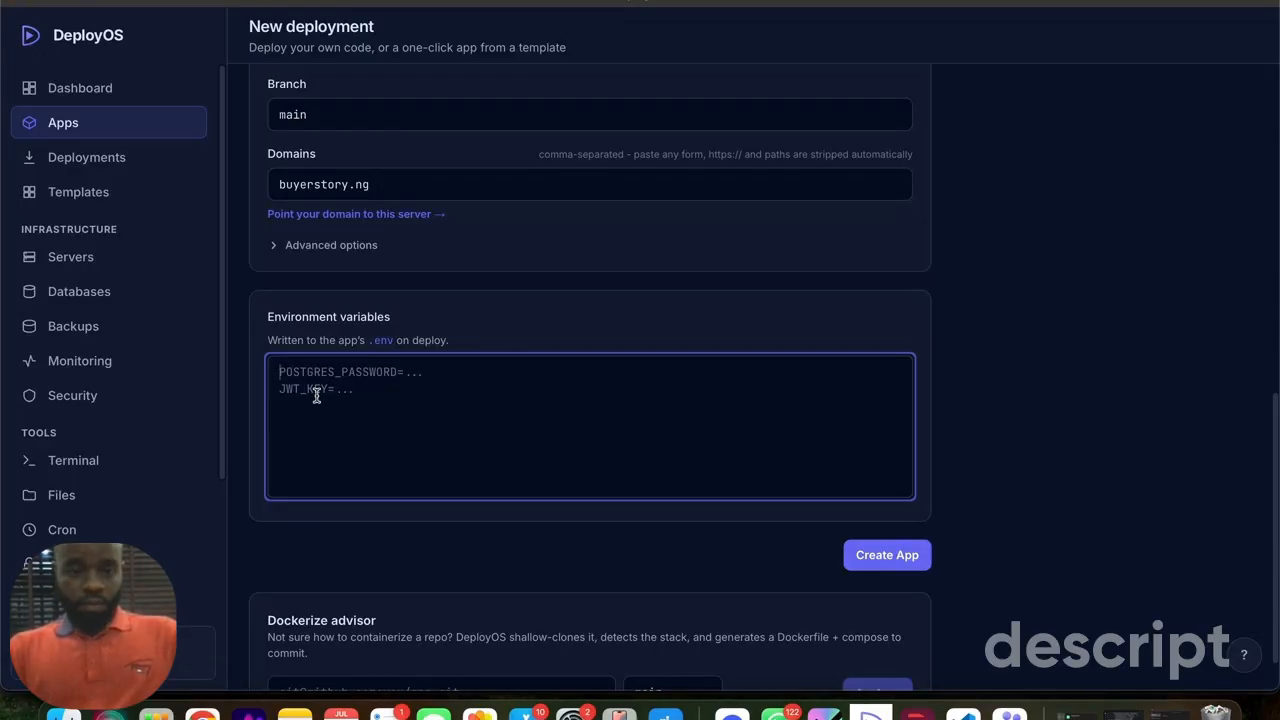
key(super+v)
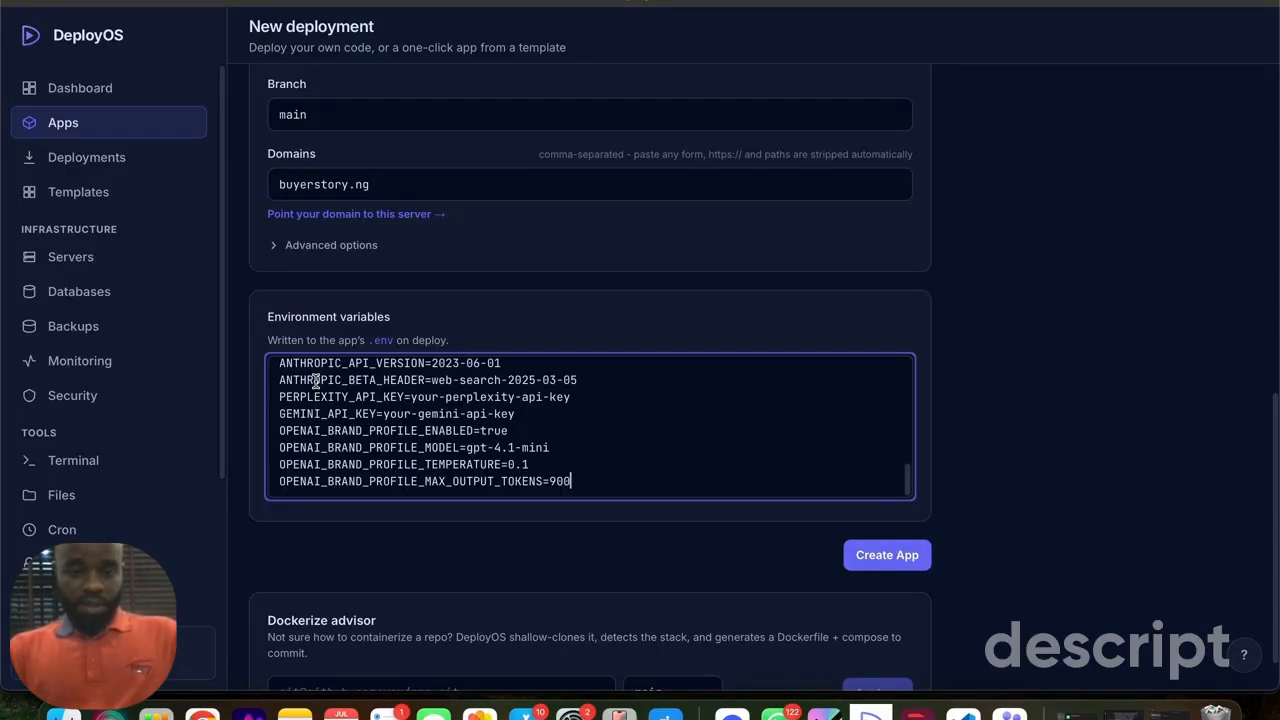
click(882, 560)
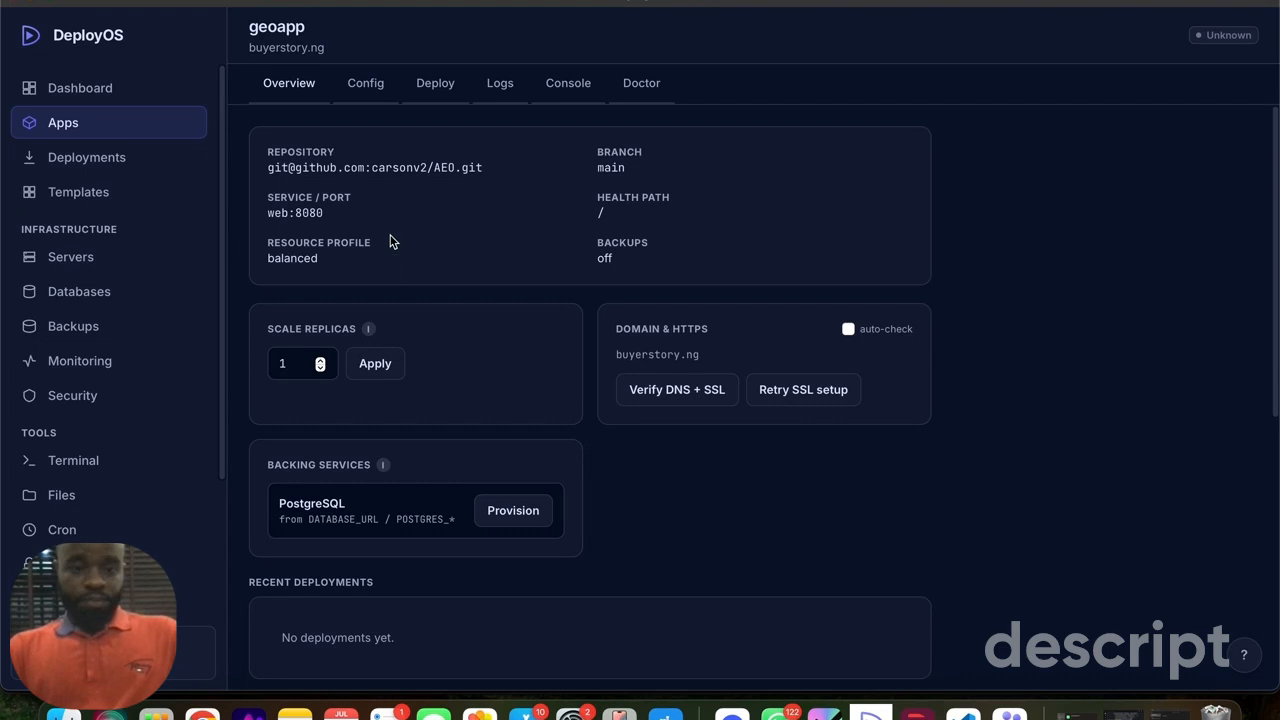
- Look over geoapp's configuration and enable auto-check for its domain and HTTPS in the overview
click(363, 86)
scroll(531, 366, down, 6)
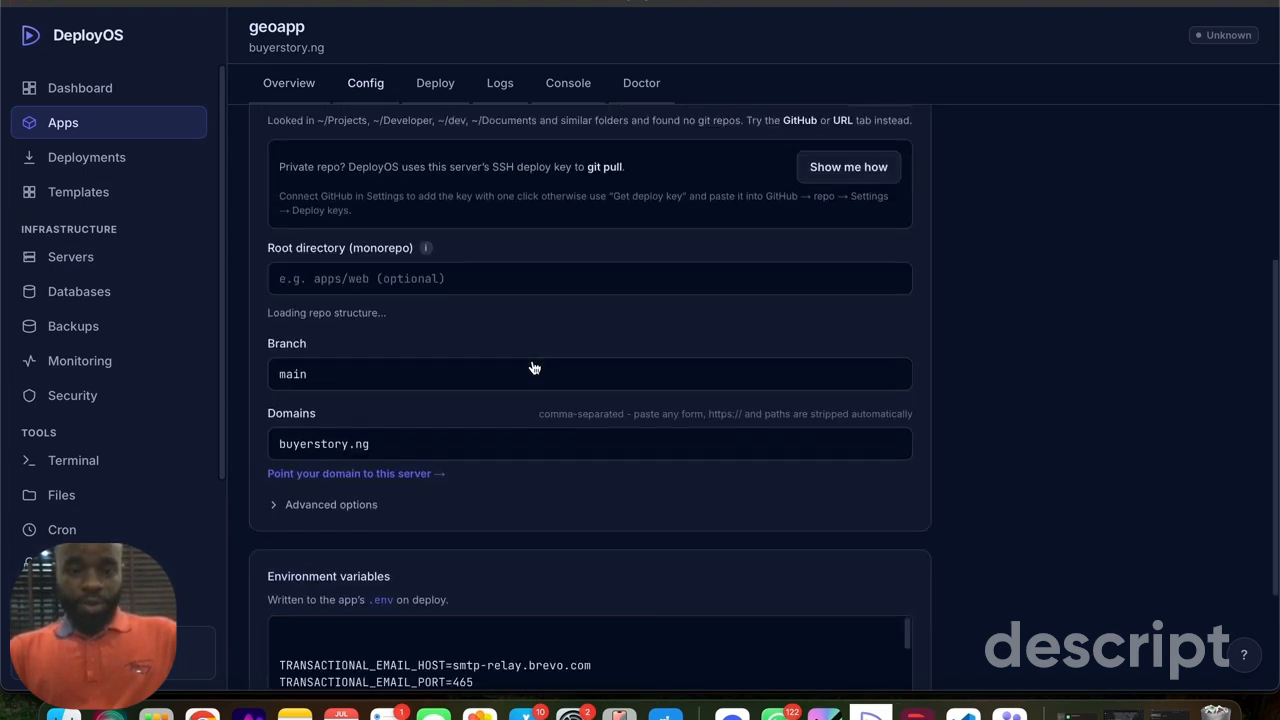
scroll(532, 362, up, 8)
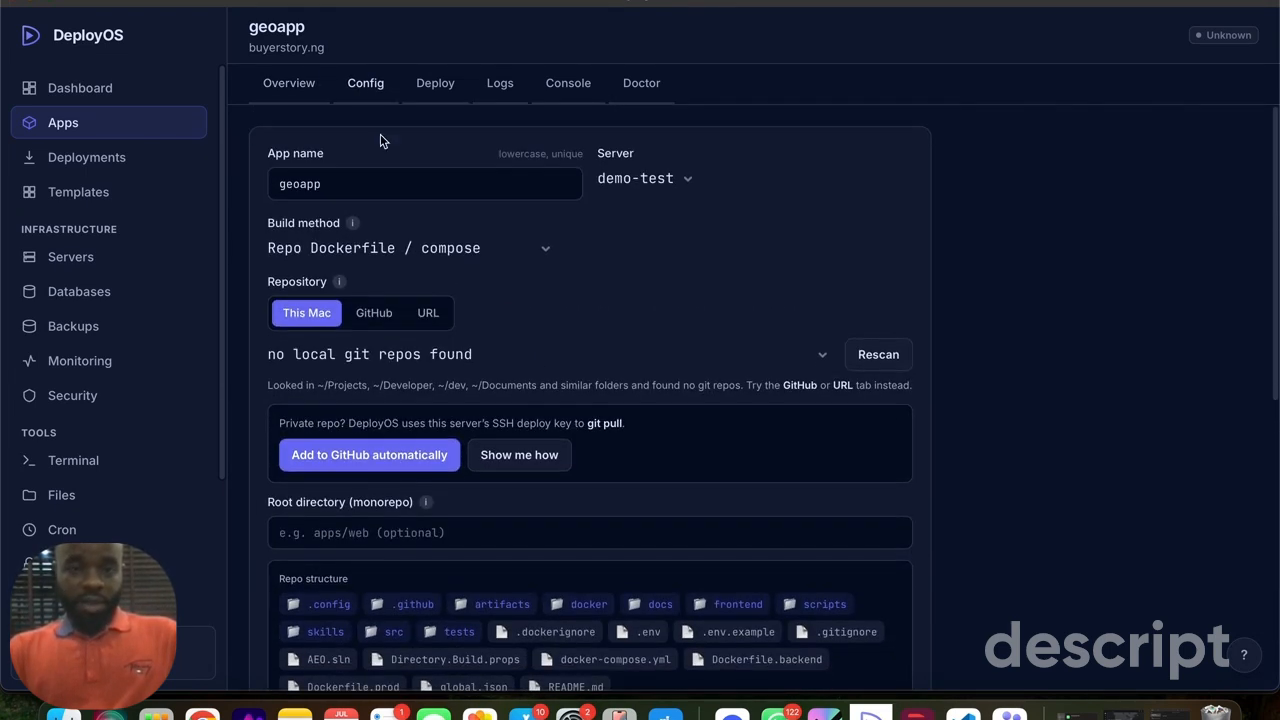
click(279, 89)
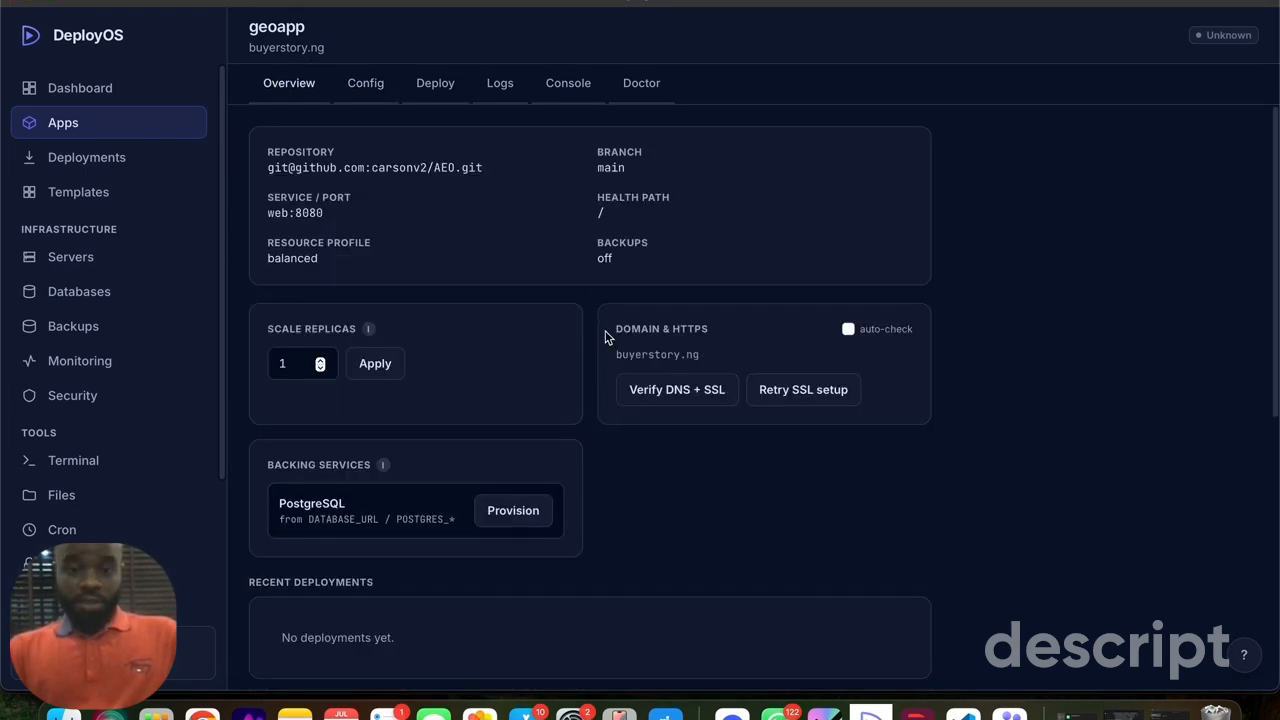
scroll(580, 378, down, 2)
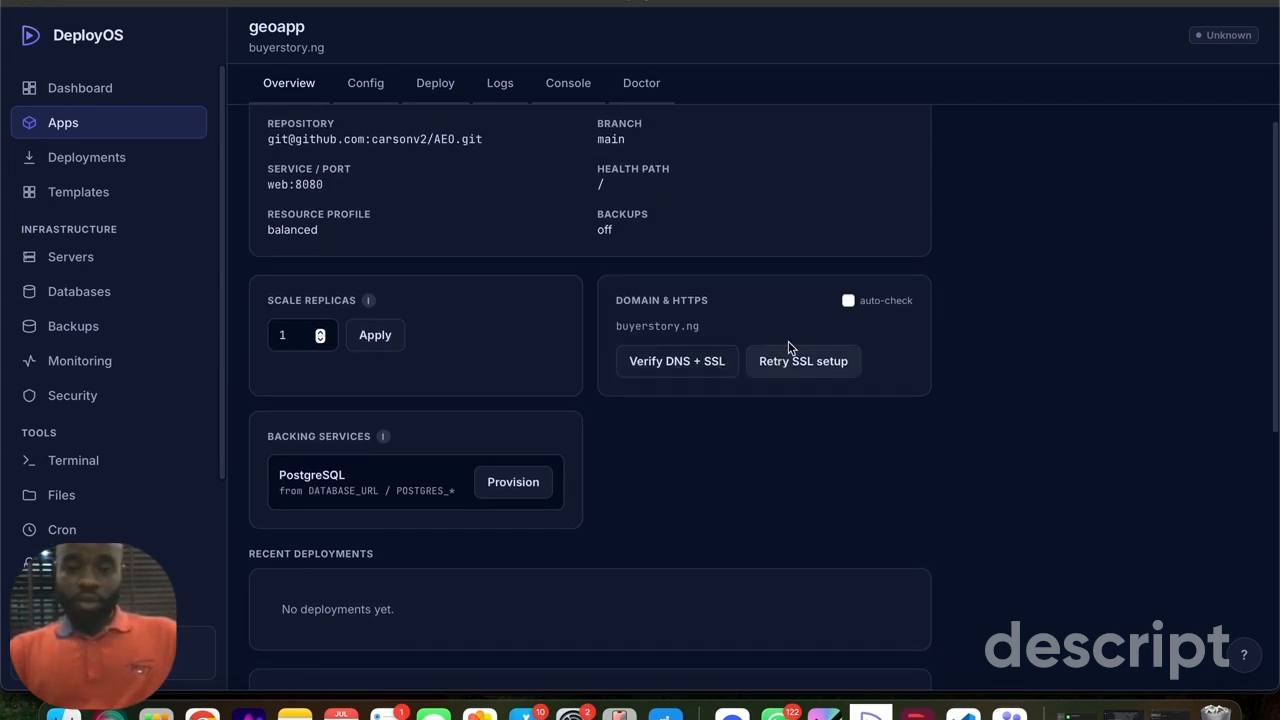
click(848, 300)
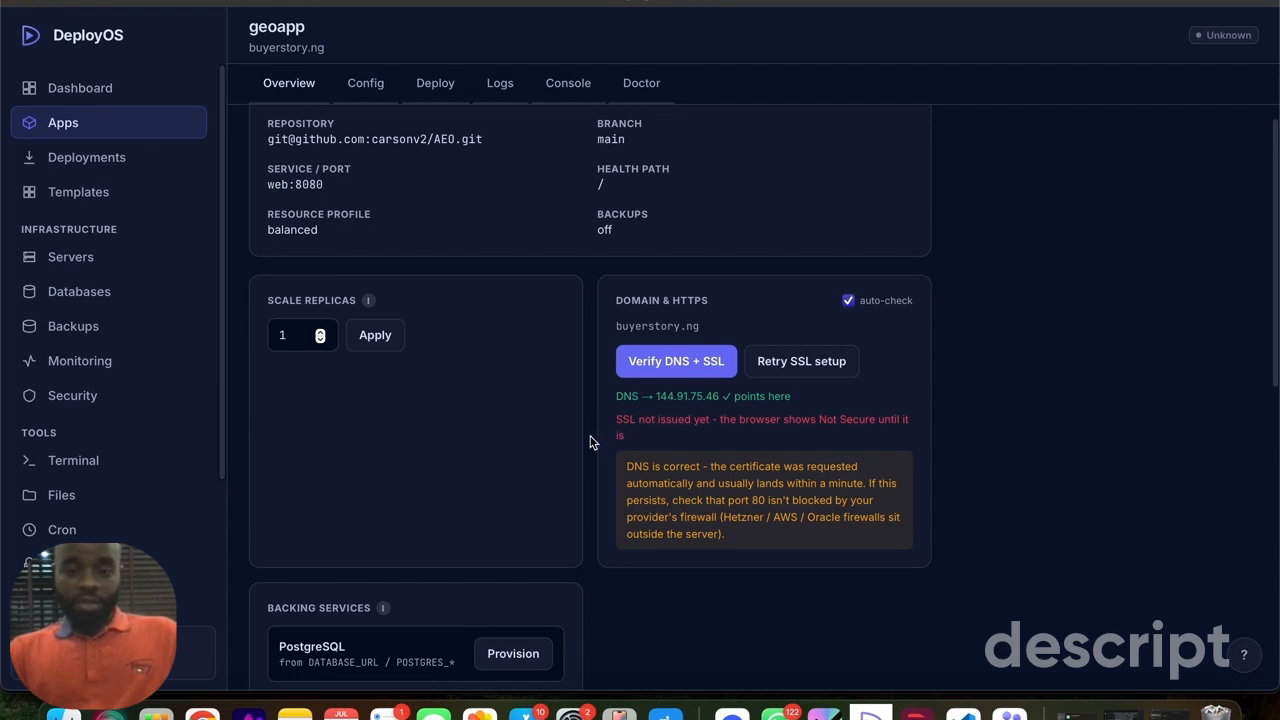
- Turn on auto-deploy on push for geoapp
scroll(590, 443, down, 3)
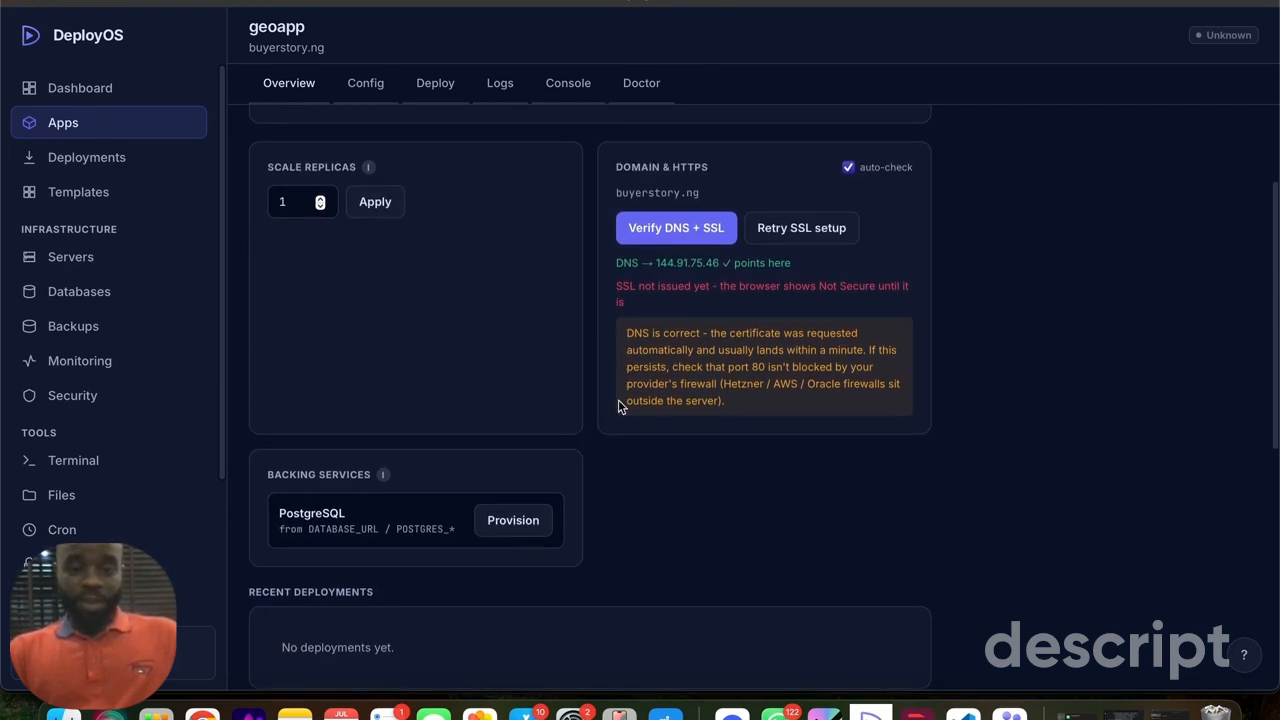
scroll(632, 488, down, 2)
scroll(632, 488, down, 2)
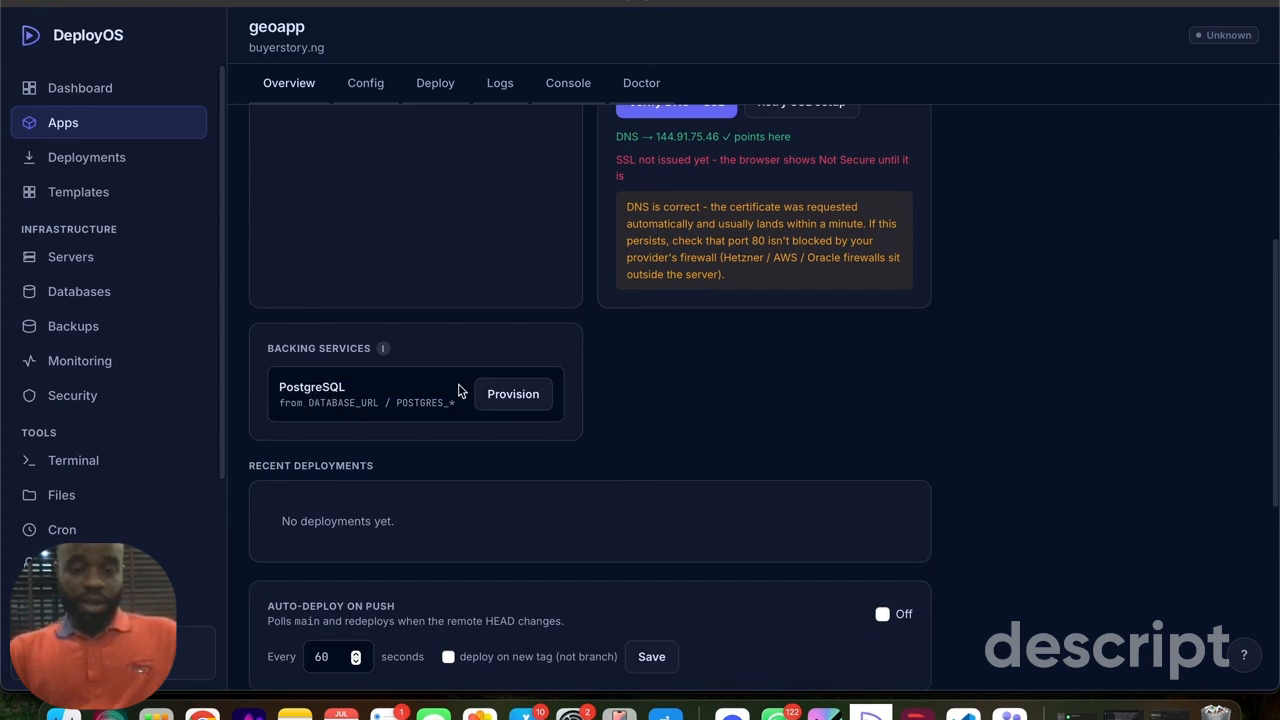
scroll(640, 441, down, 2)
scroll(638, 440, down, 10)
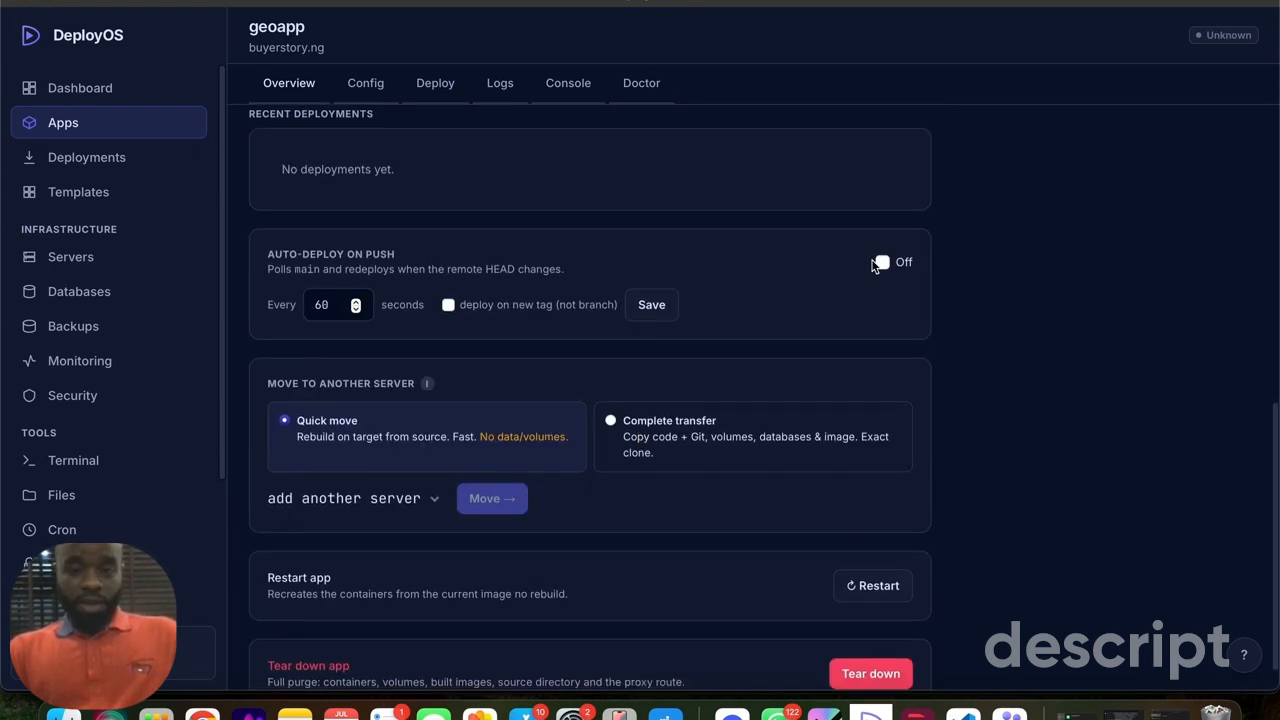
click(882, 264)
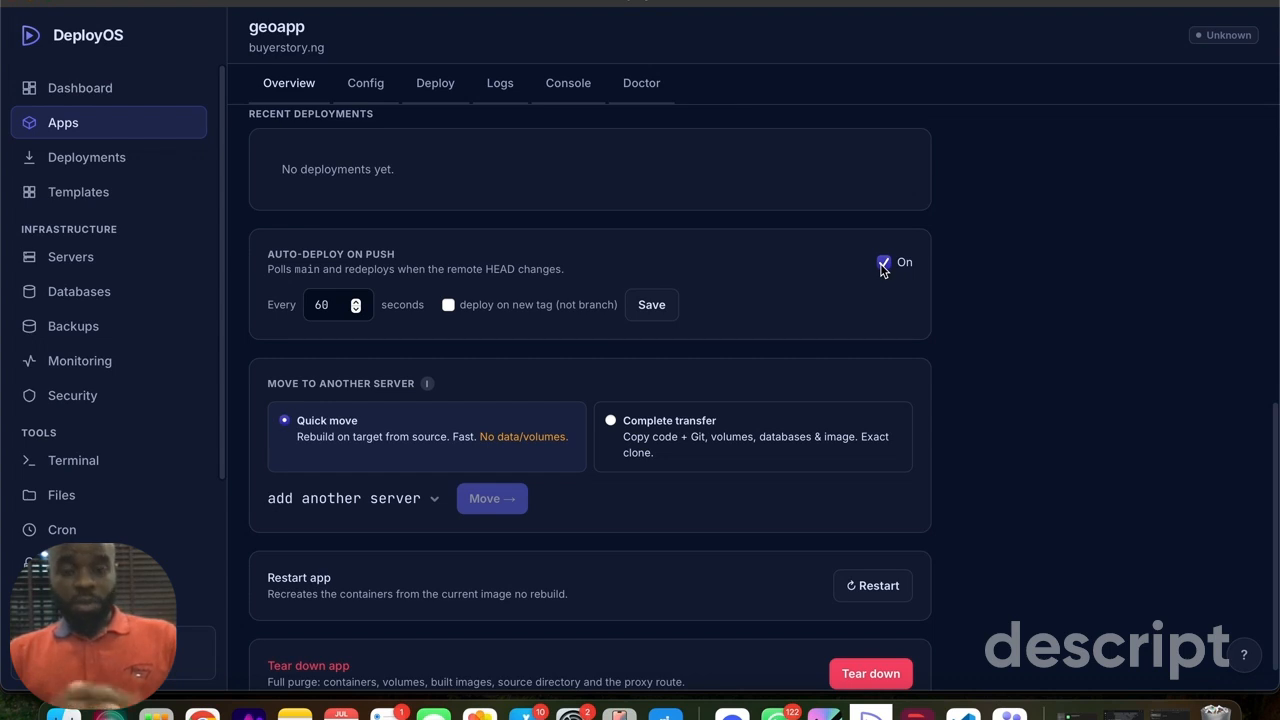
- Retry the SSL setup for the buyerstory.ng domain
scroll(709, 394, down, 2)
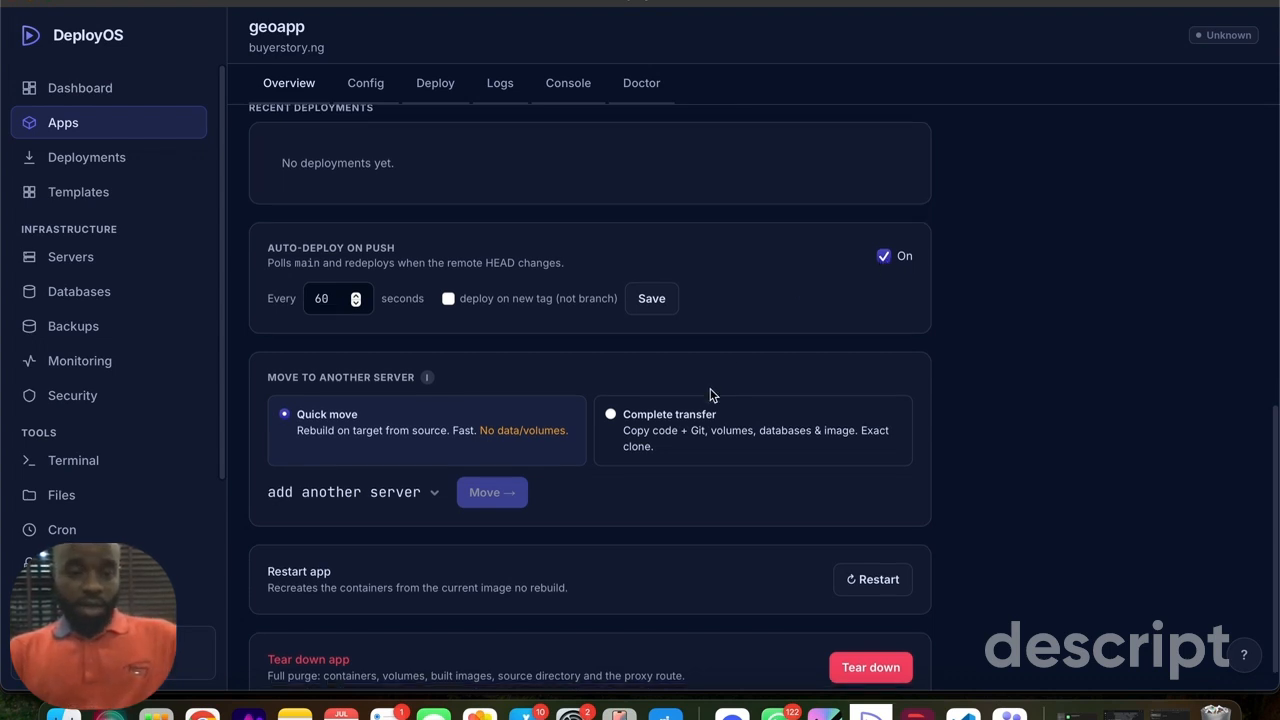
scroll(711, 314, up, 10)
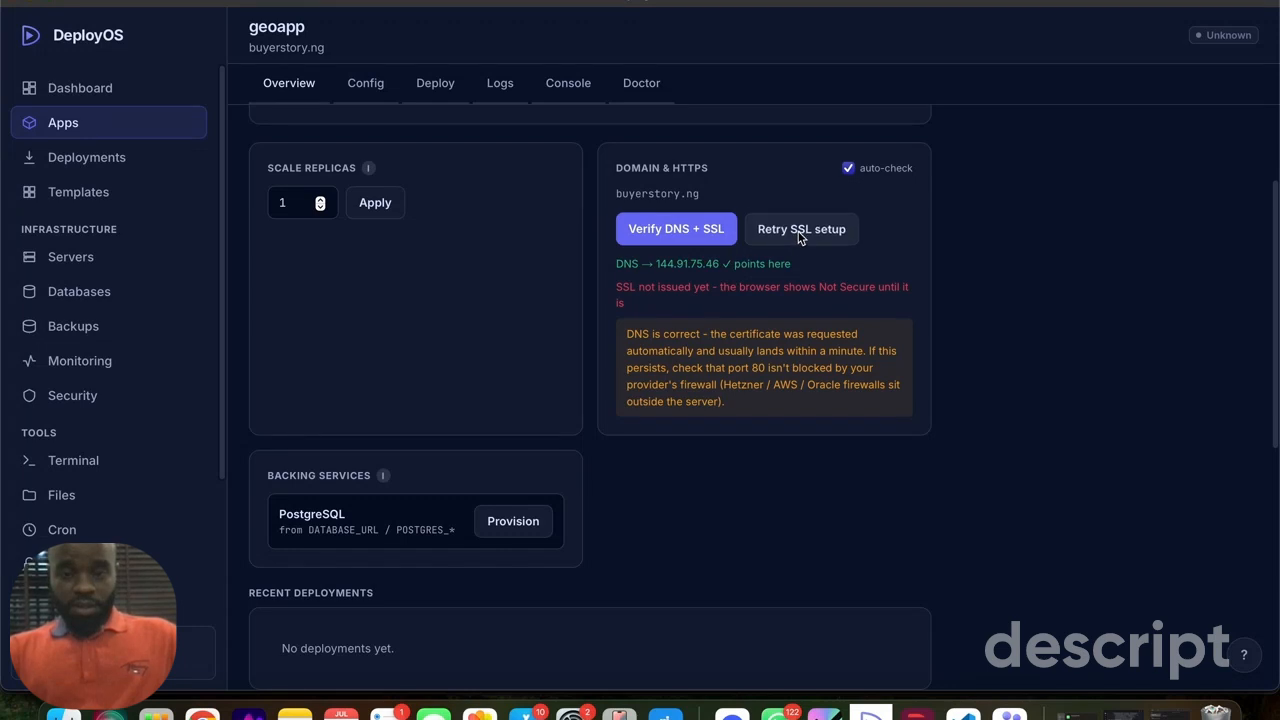
click(800, 236)
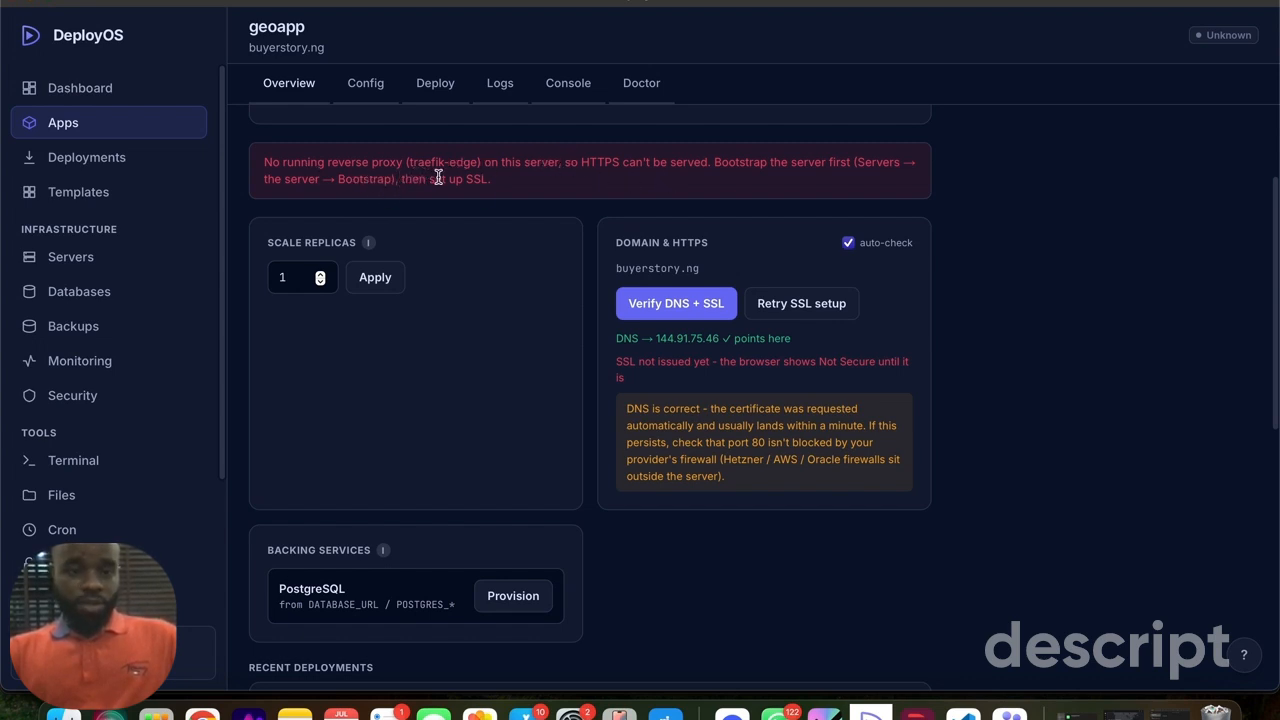
- Re-bootstrap the demo-test server to install Docker, the firewall rules and the Traefik reverse proxy
click(76, 264)
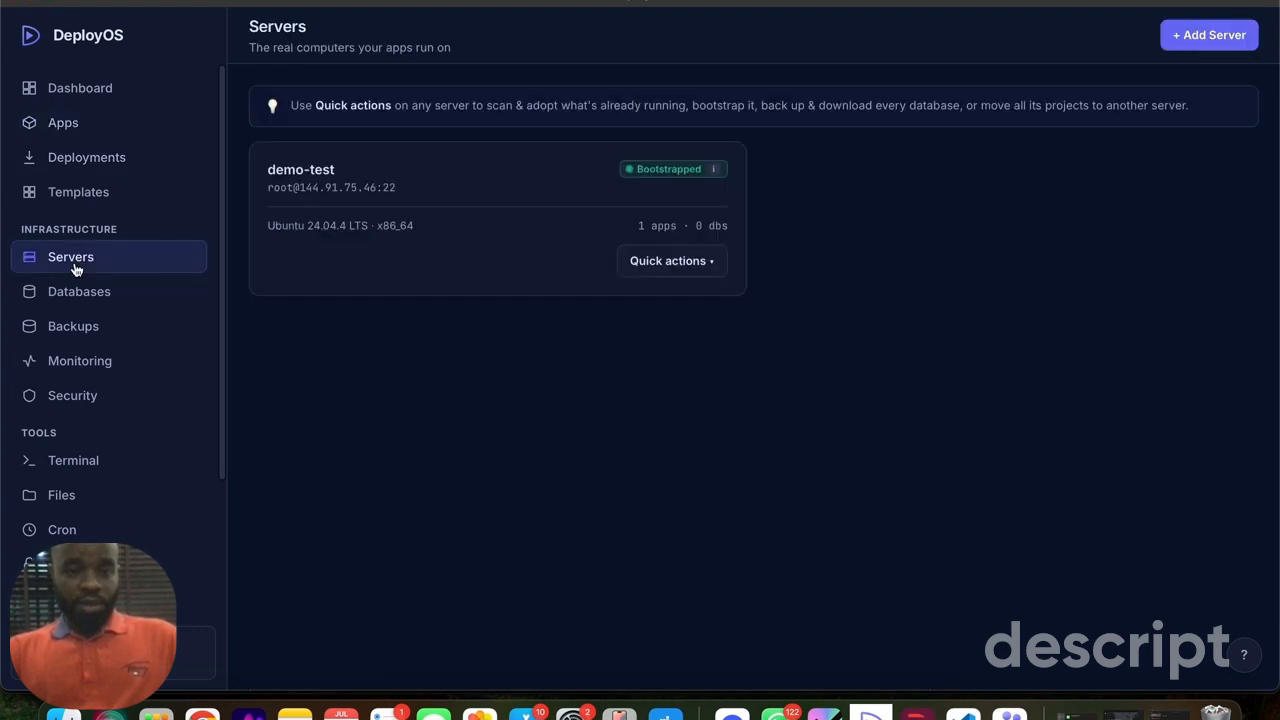
click(667, 260)
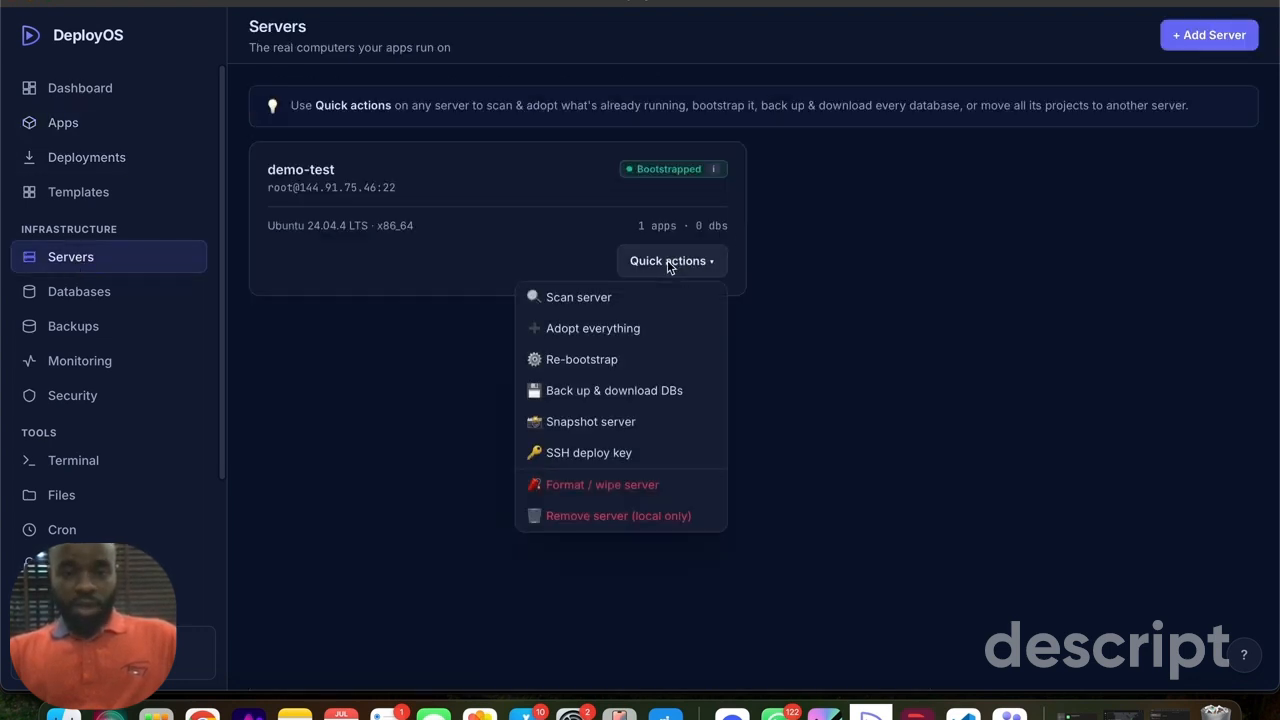
click(563, 362)
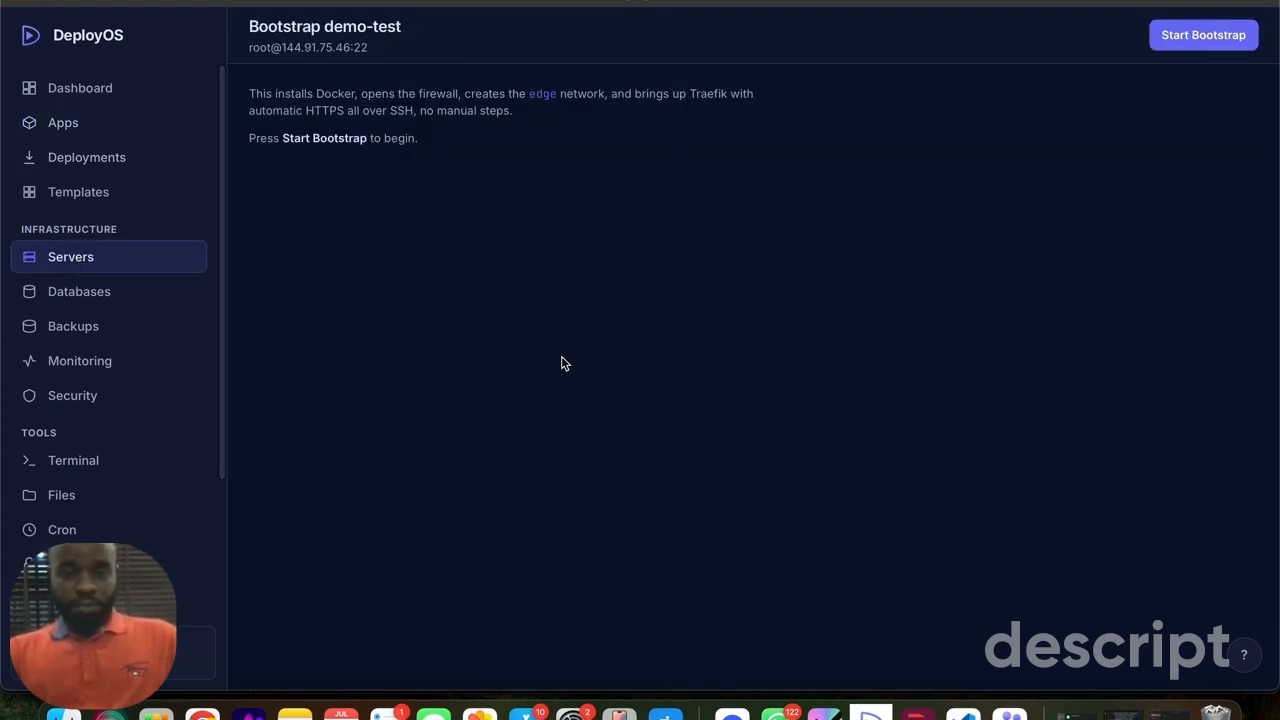
click(1207, 35)
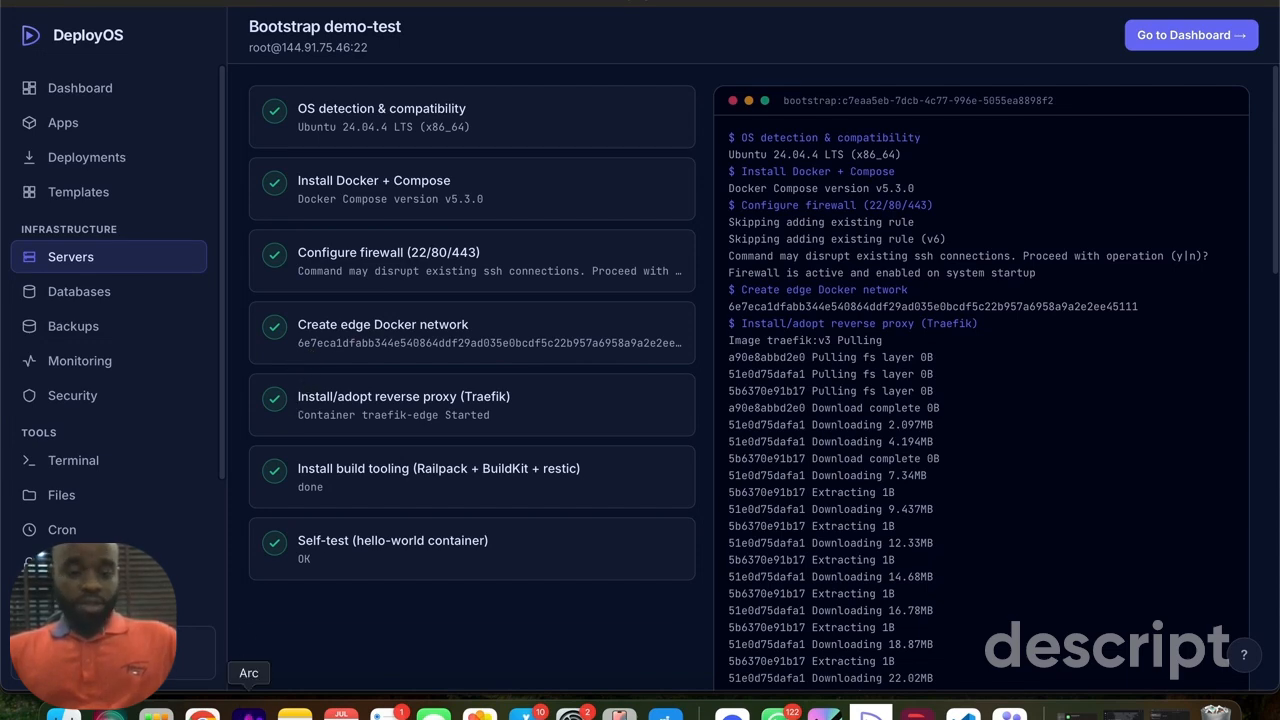
- Open buyerstory.ng in a new Arc tab and proceed past the certificate warning to check the live site
click(248, 714)
mouse_move(5, 300)
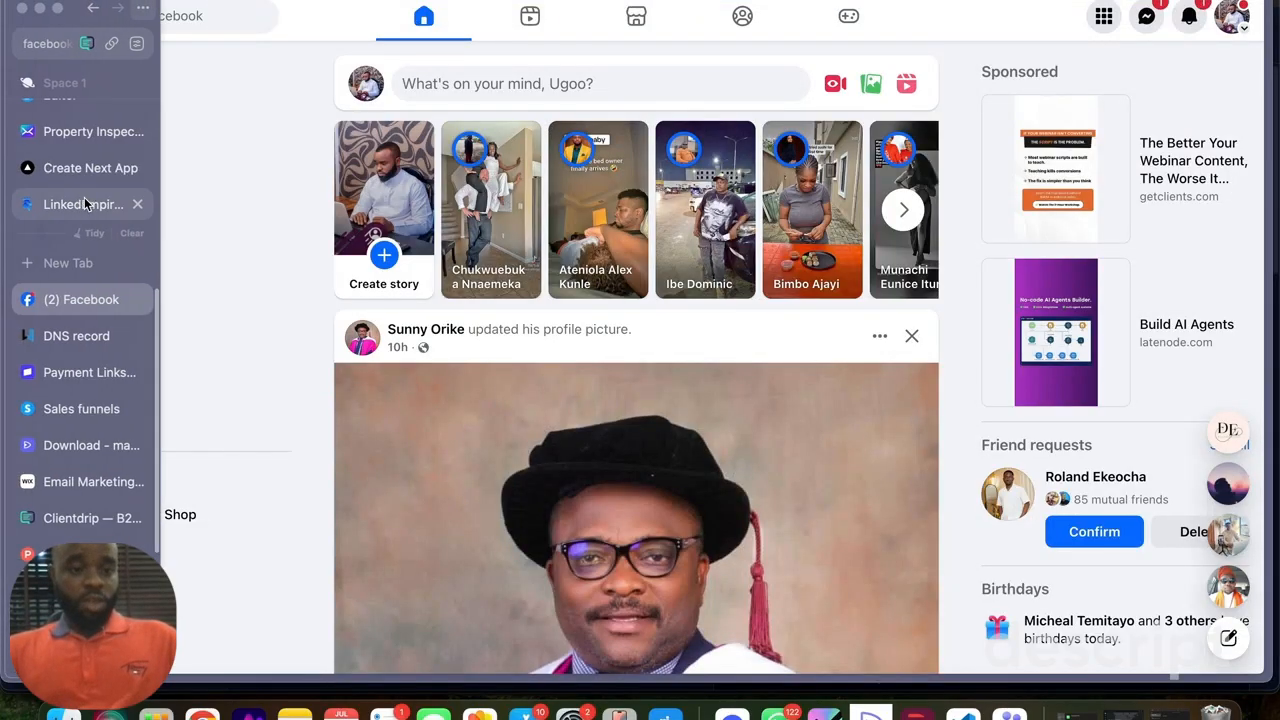
click(79, 262)
text(buyerstory.ng)
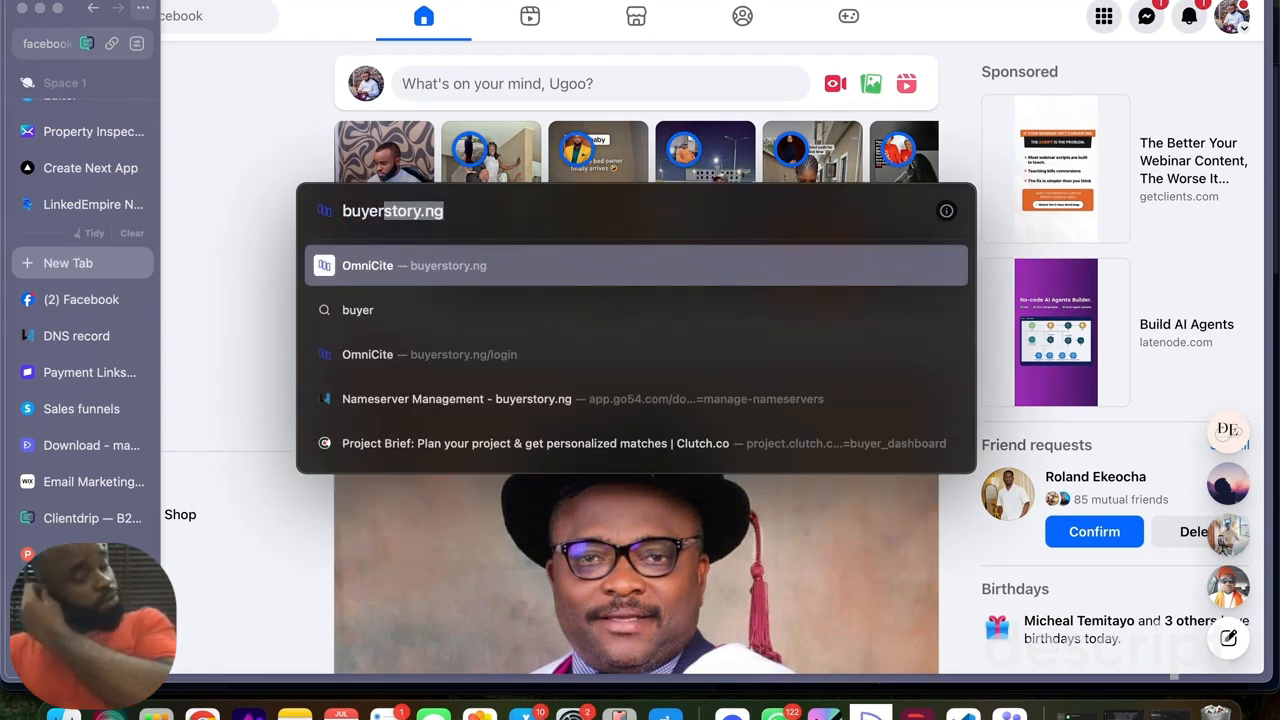
key(Return)
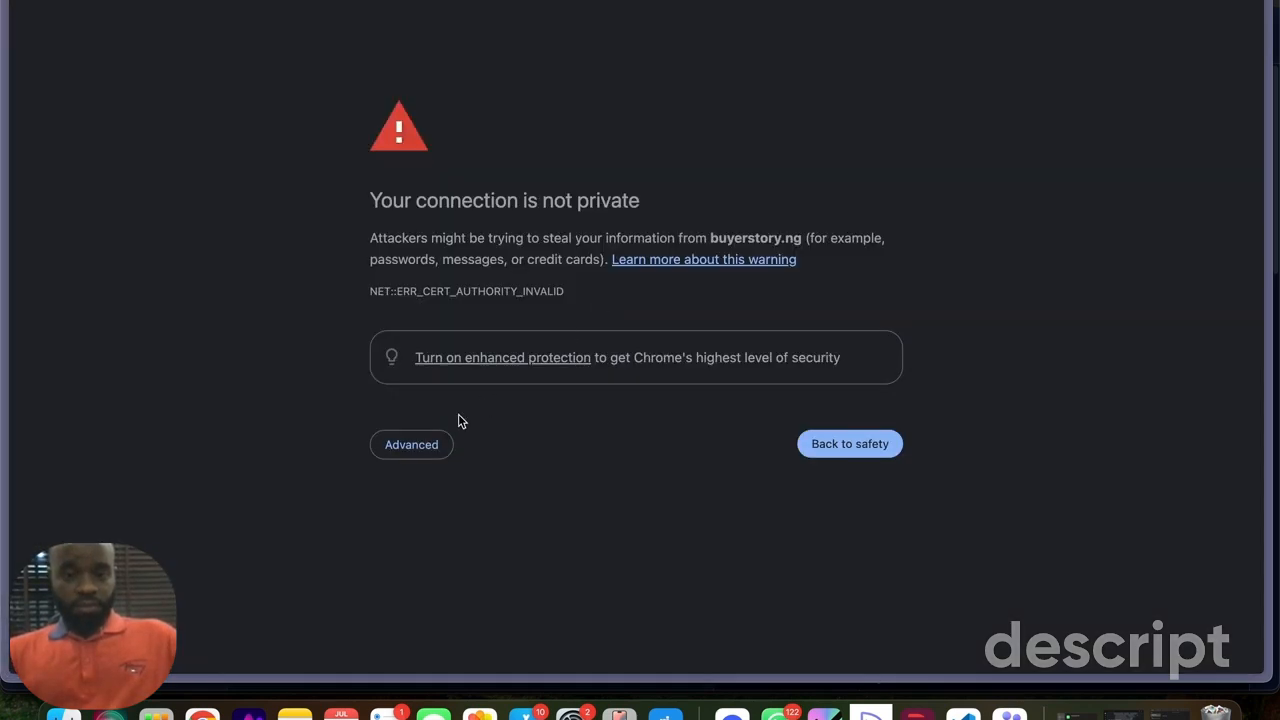
click(410, 445)
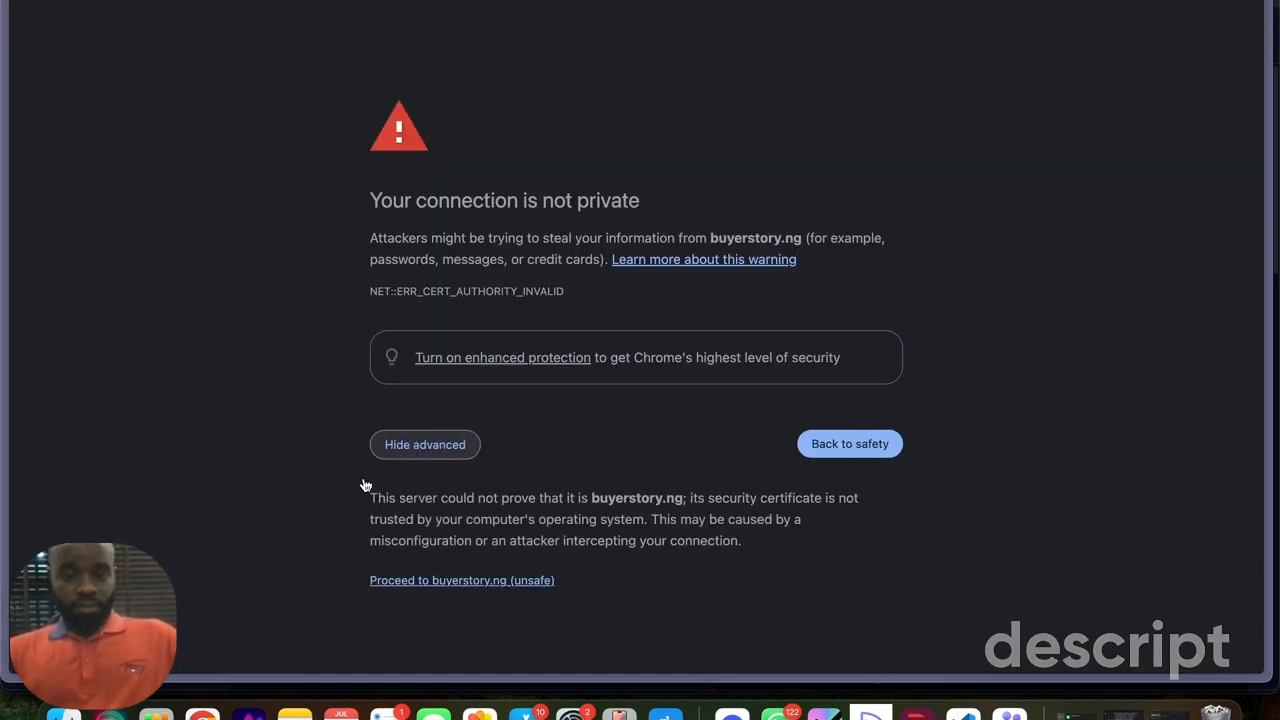
click(440, 582)
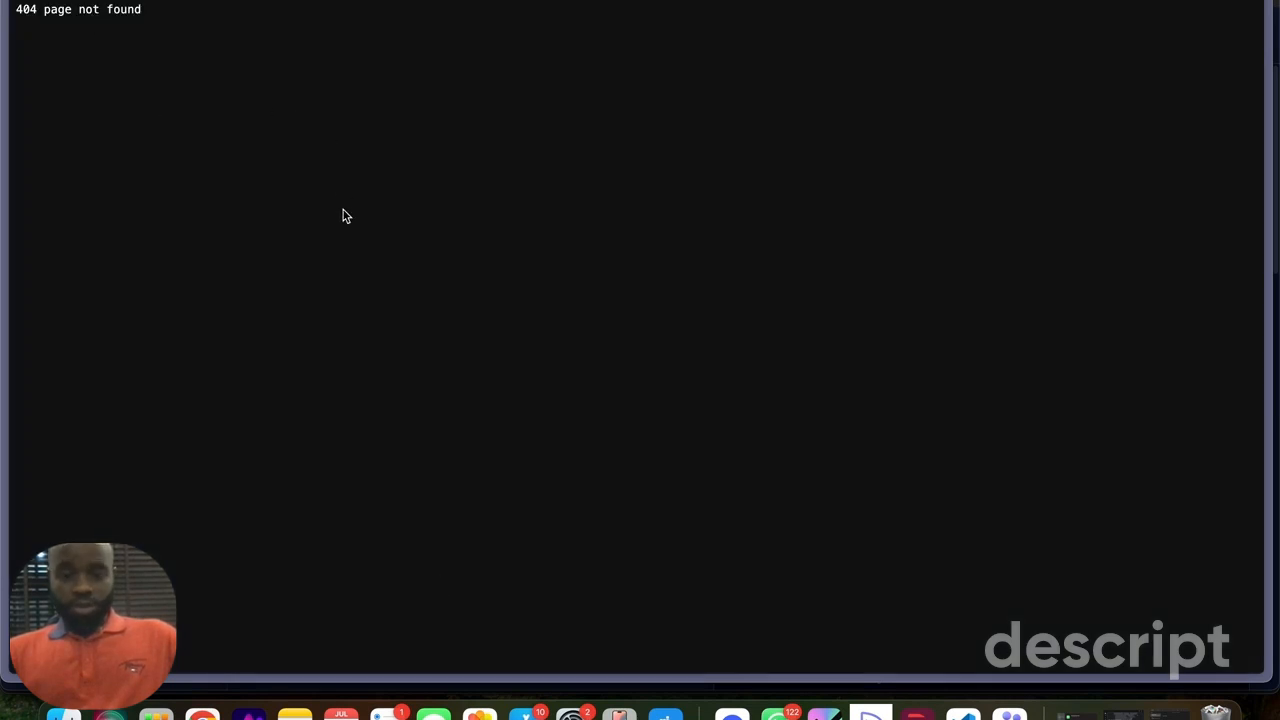
- Back in DeployOS, open geoapp from the deployments, enable auto-check for its domain and retry the SSL setup for buyerstory.ng
click(871, 712)
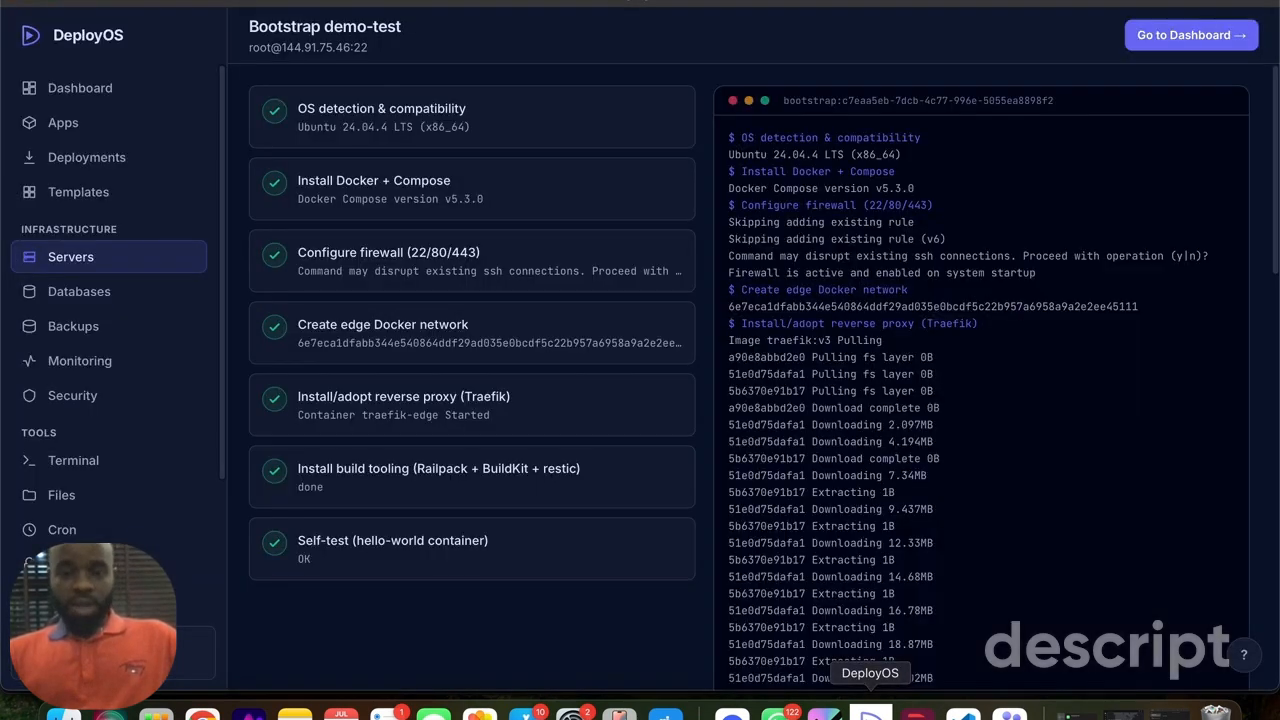
click(84, 157)
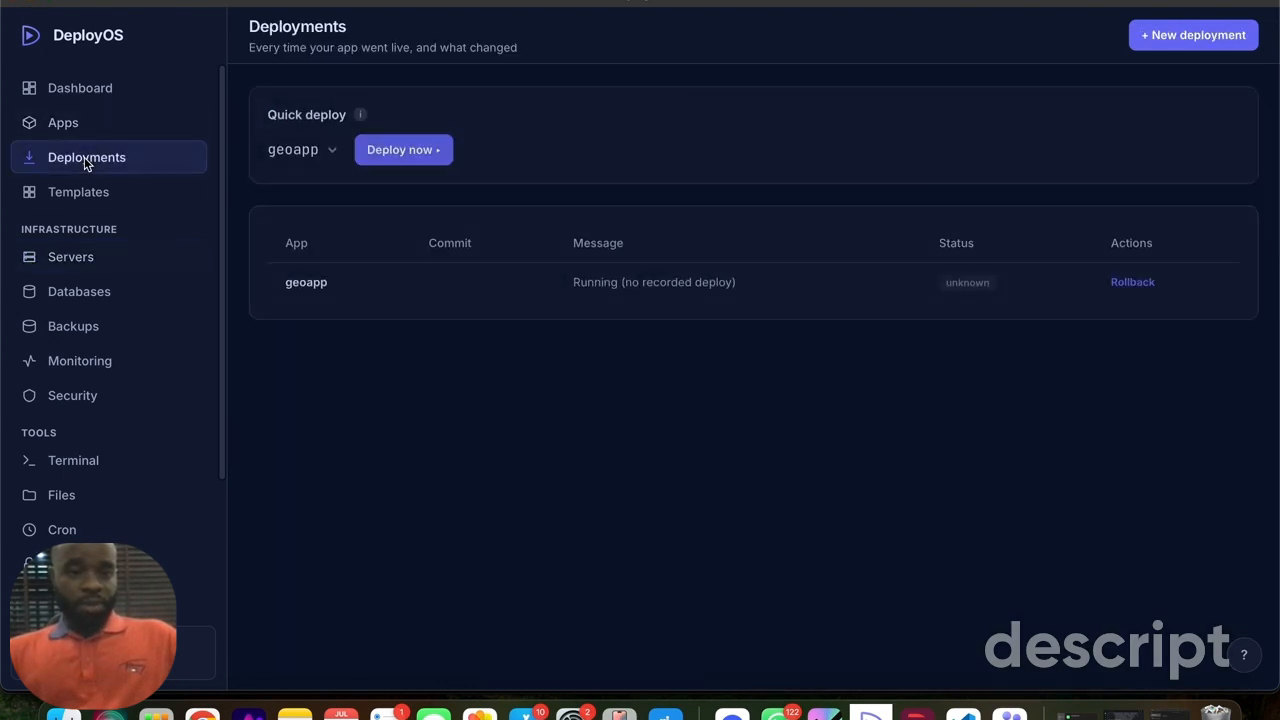
click(300, 284)
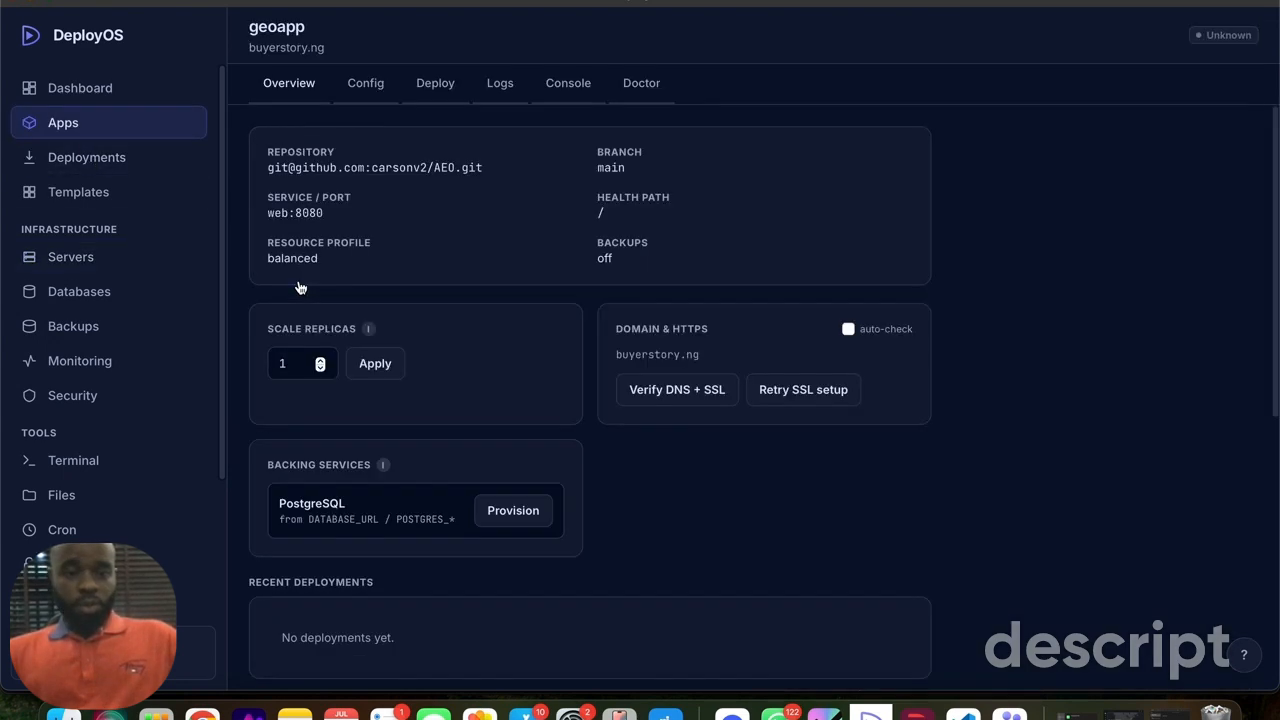
scroll(437, 361, down, 1)
scroll(437, 361, down, 4)
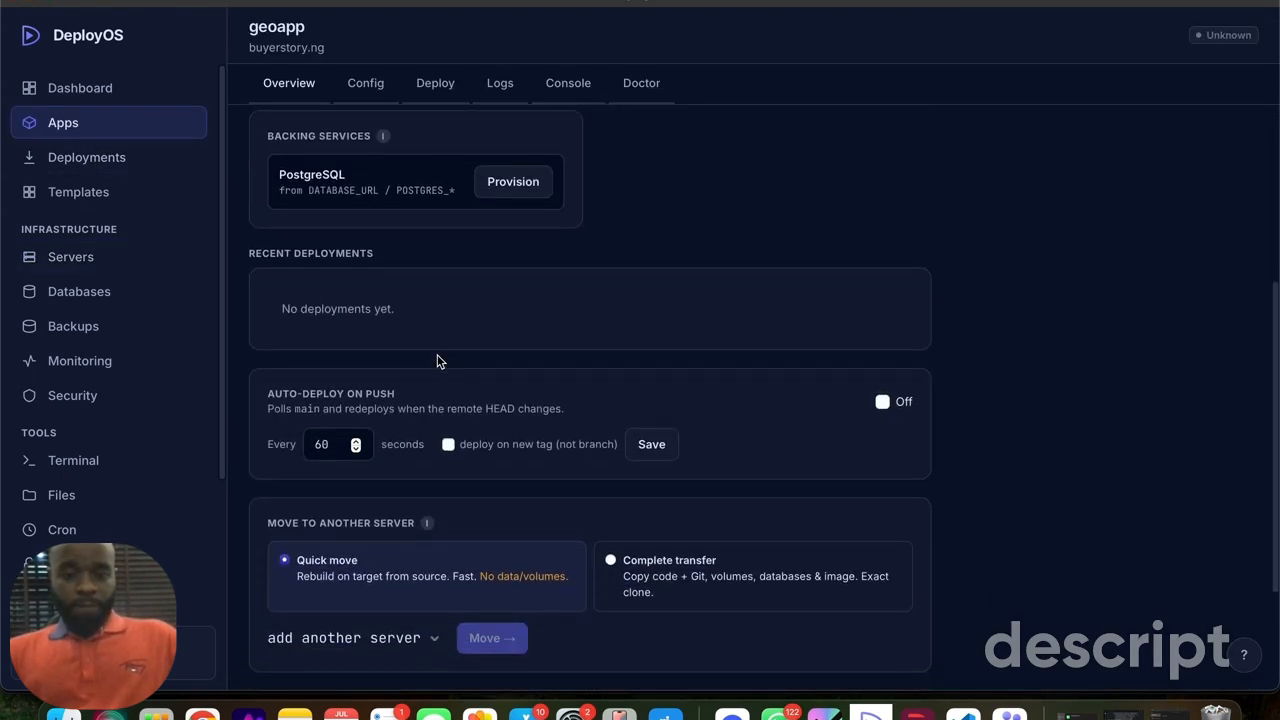
scroll(437, 361, up, 2)
scroll(437, 361, up, 4)
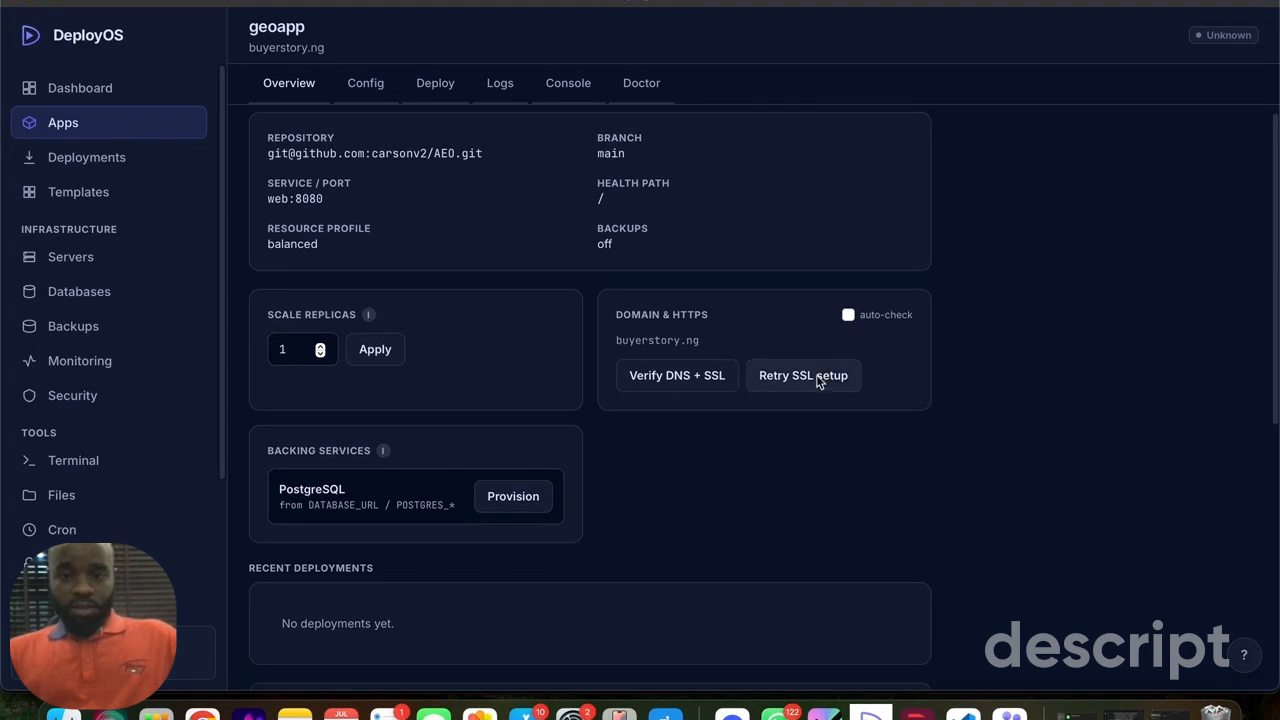
click(805, 377)
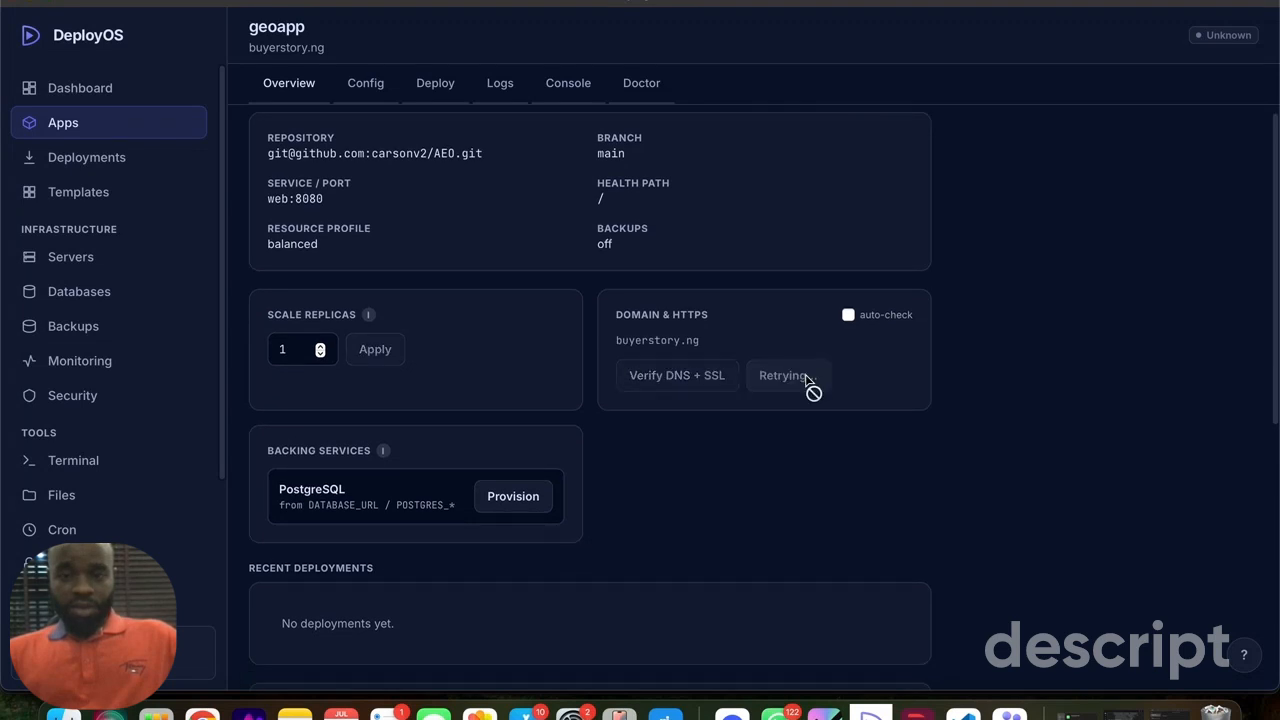
click(848, 315)
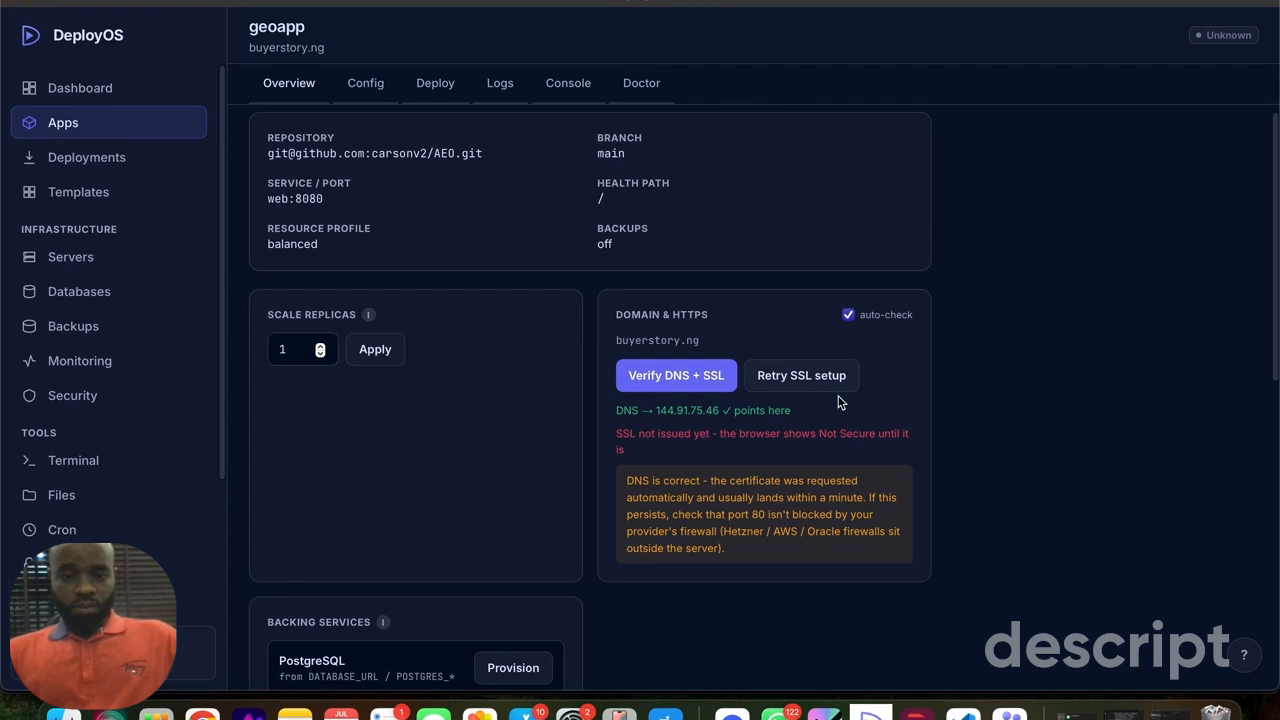
click(800, 377)
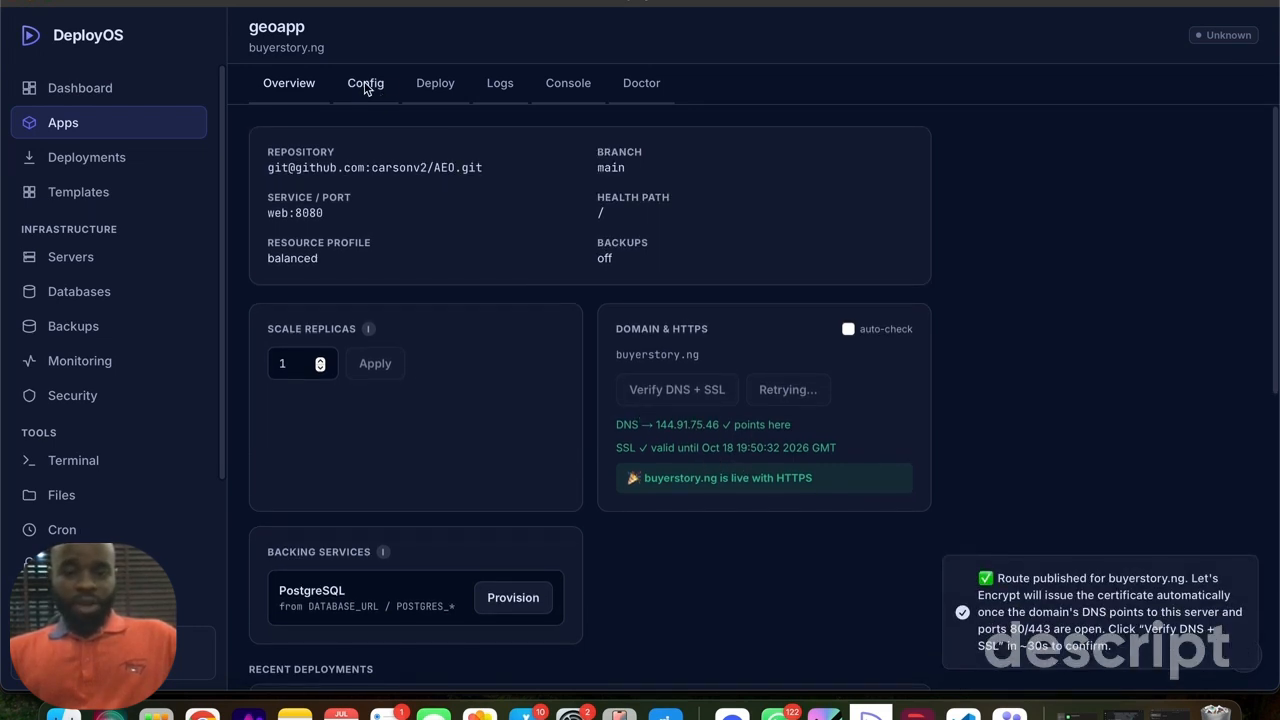
- Deploy geoapp to the demo-test server and review the deployment stages
click(414, 86)
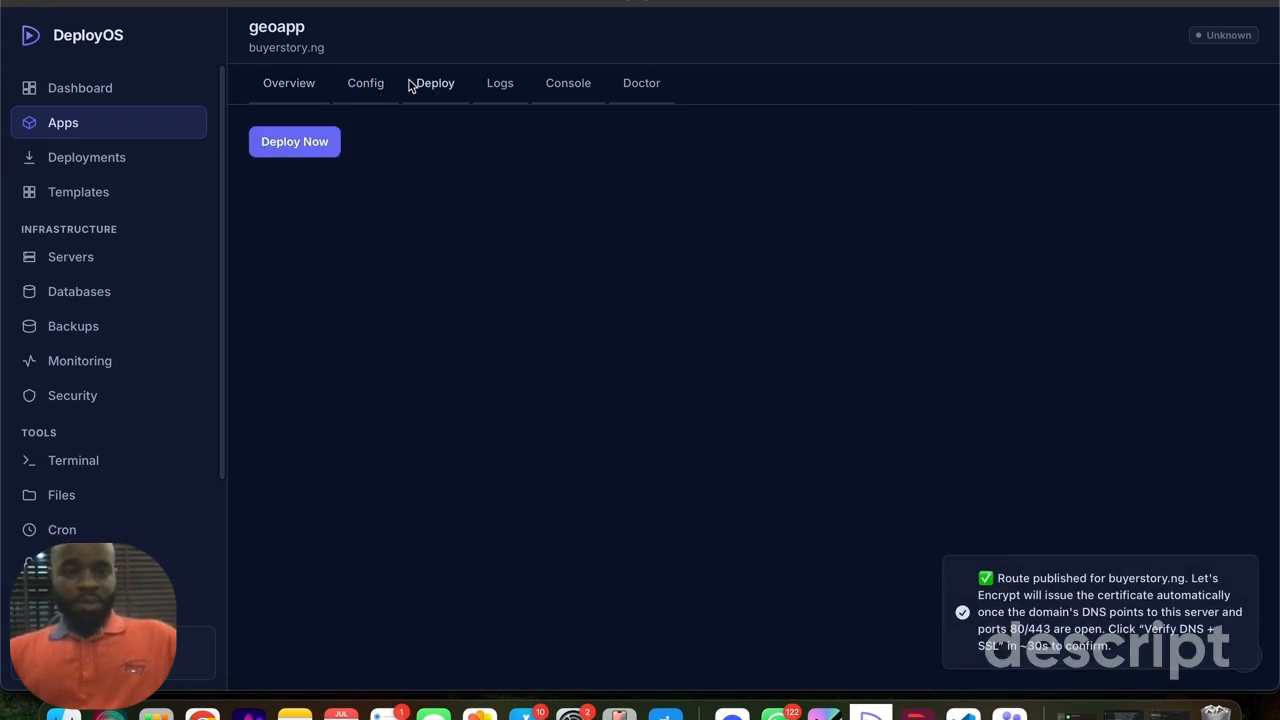
click(295, 142)
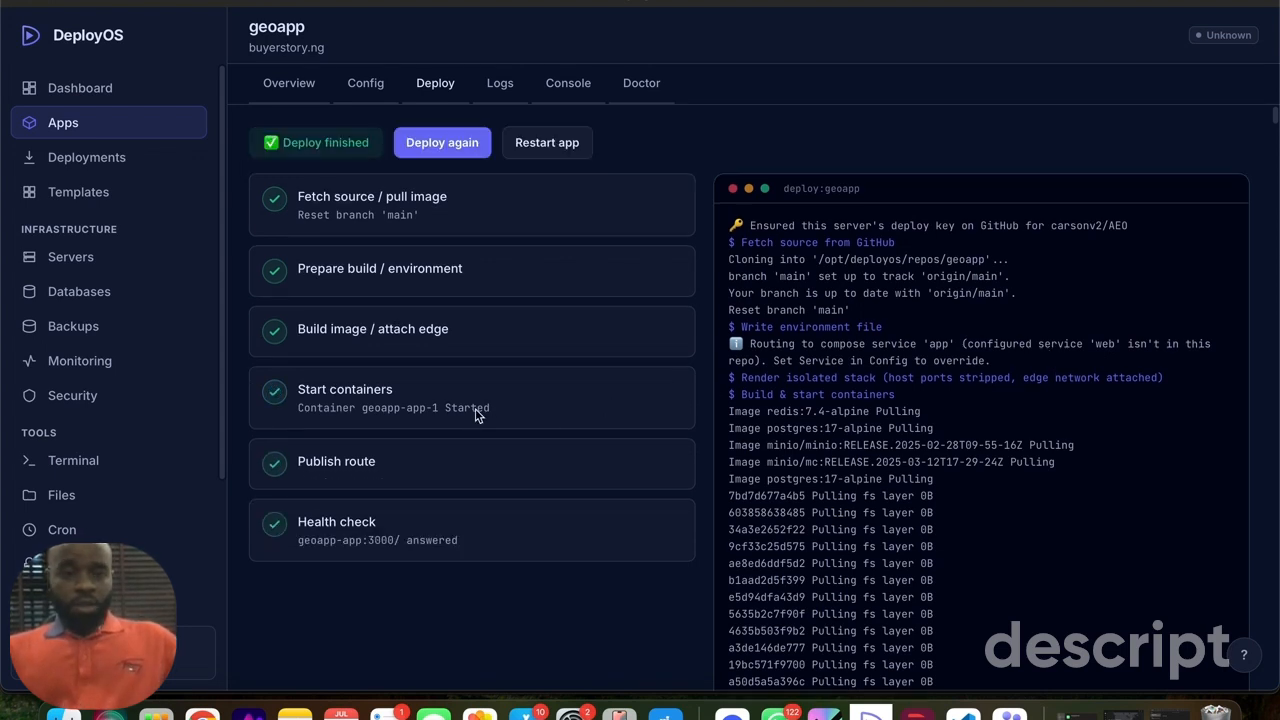
scroll(475, 417, up, 1)
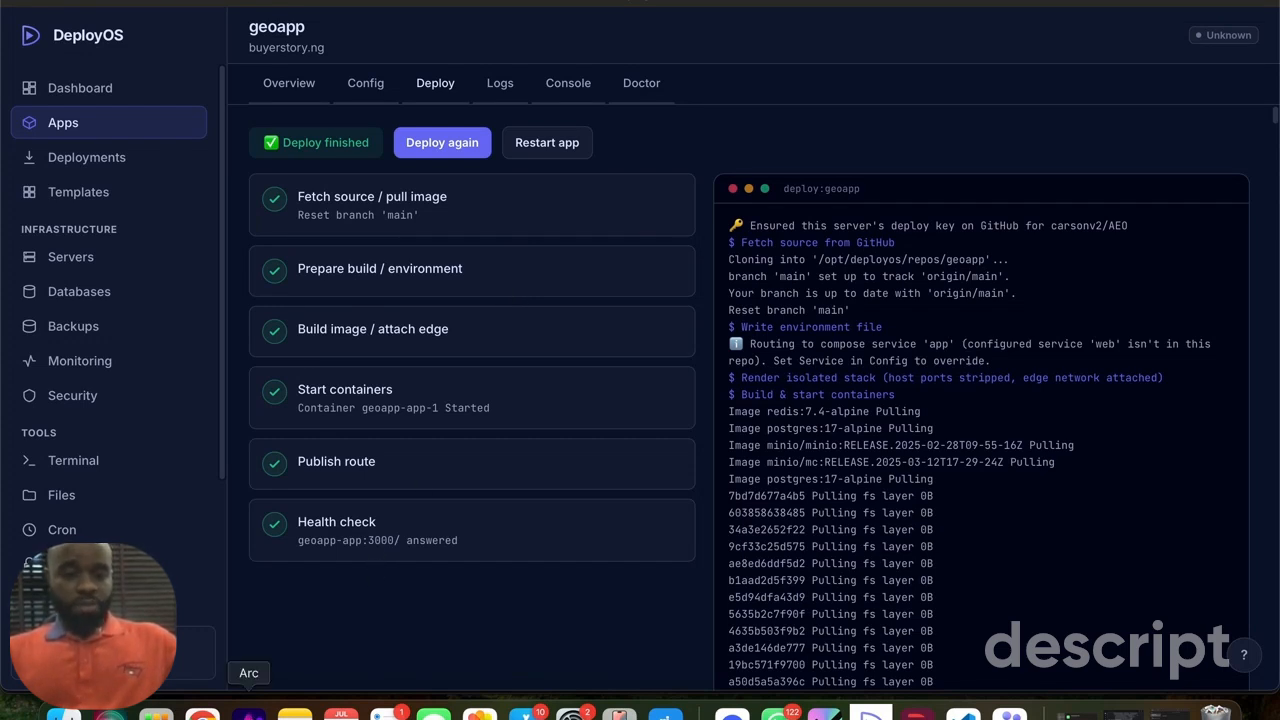
- Switch to Arc and reload the buyerstory.ng page to check the deployed site
click(249, 712)
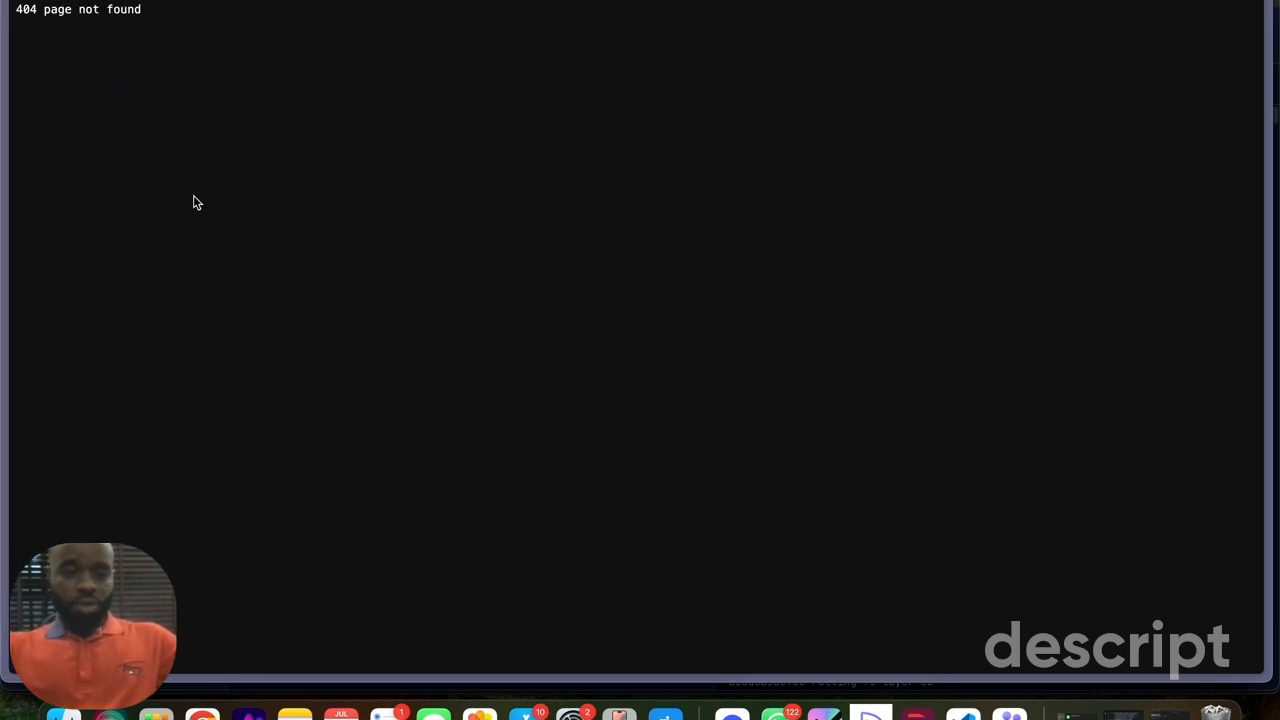
key(super+r)
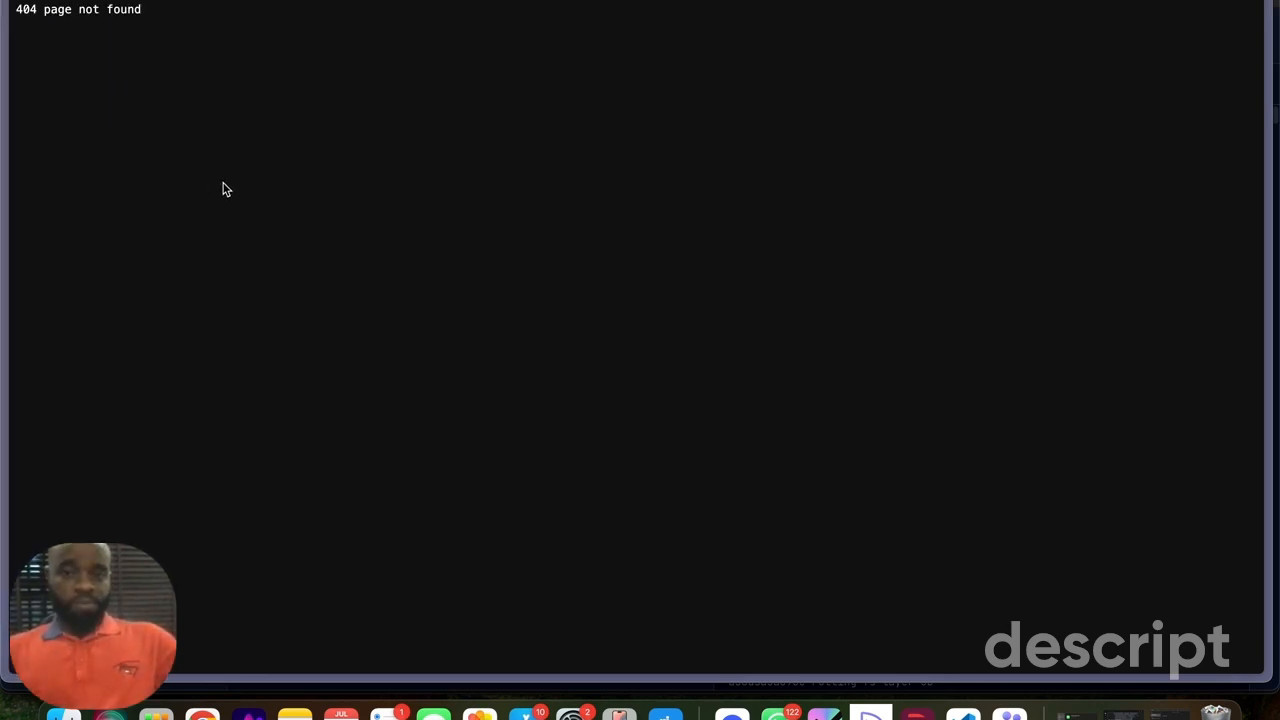
key(super+r)
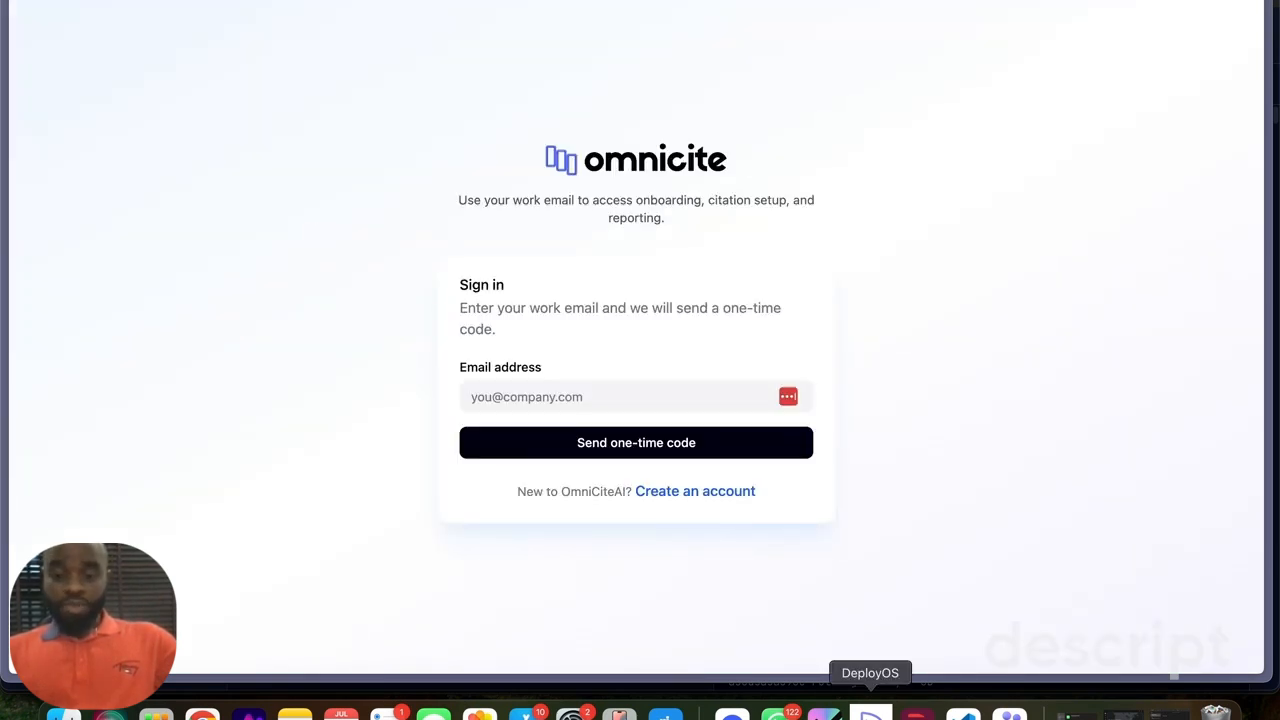
- Return to DeployOS and examine geoapp's running databases, its backup settings and the choices for the offsite backup target
click(870, 712)
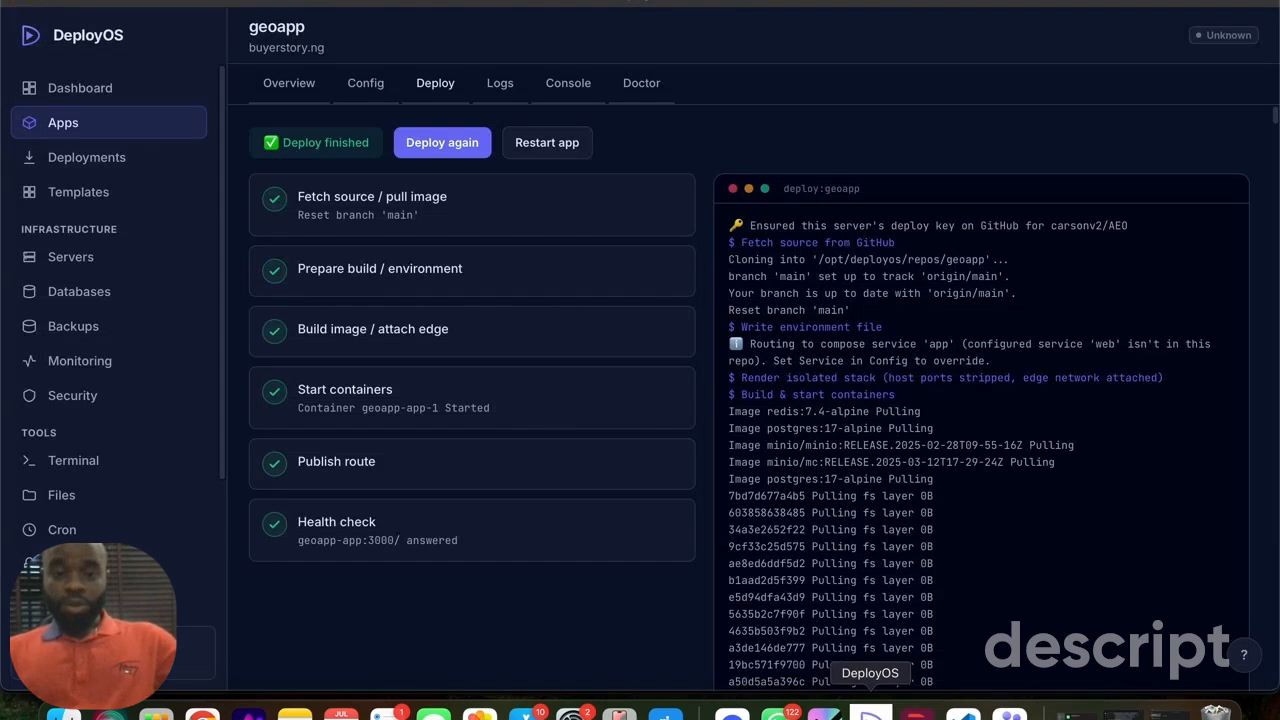
click(75, 292)
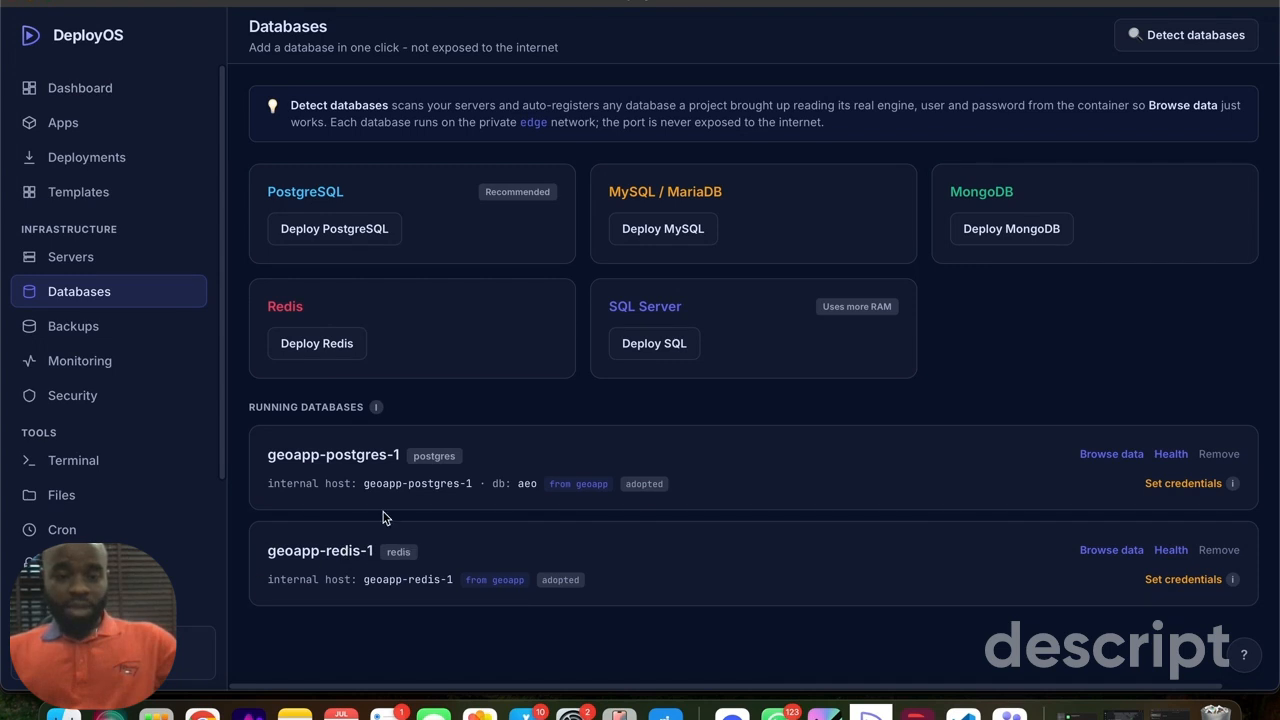
click(86, 333)
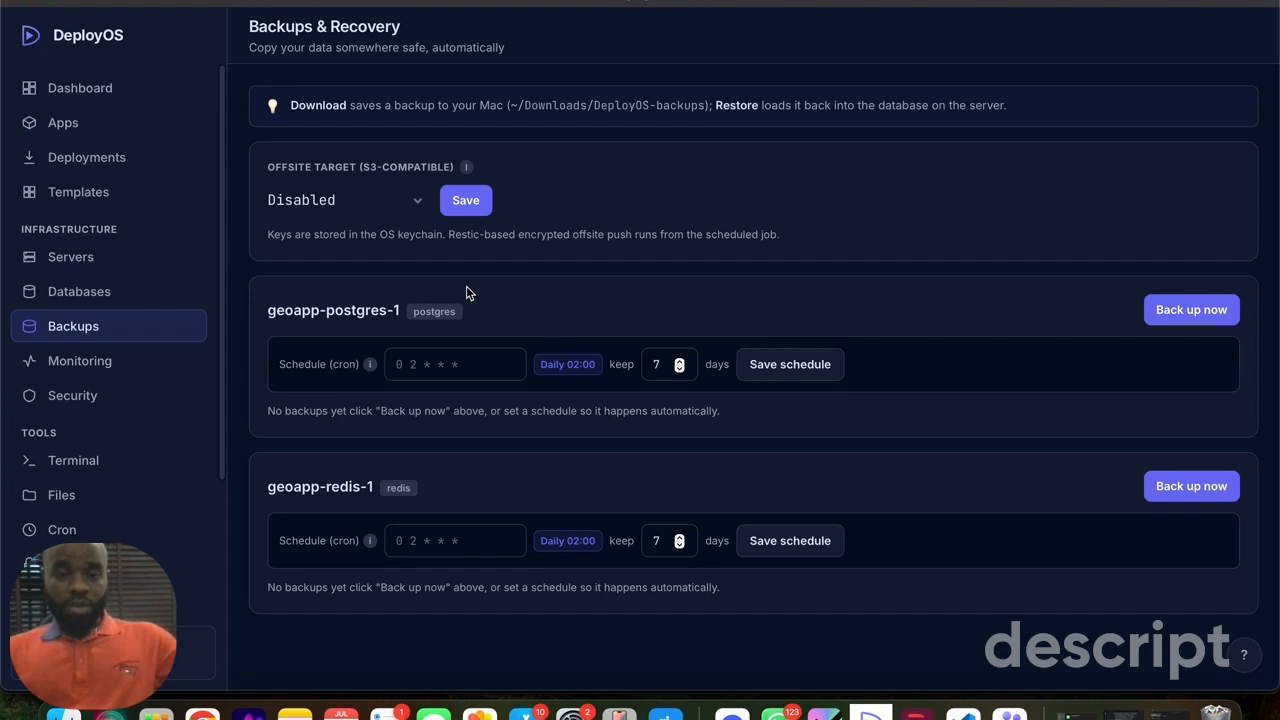
click(345, 202)
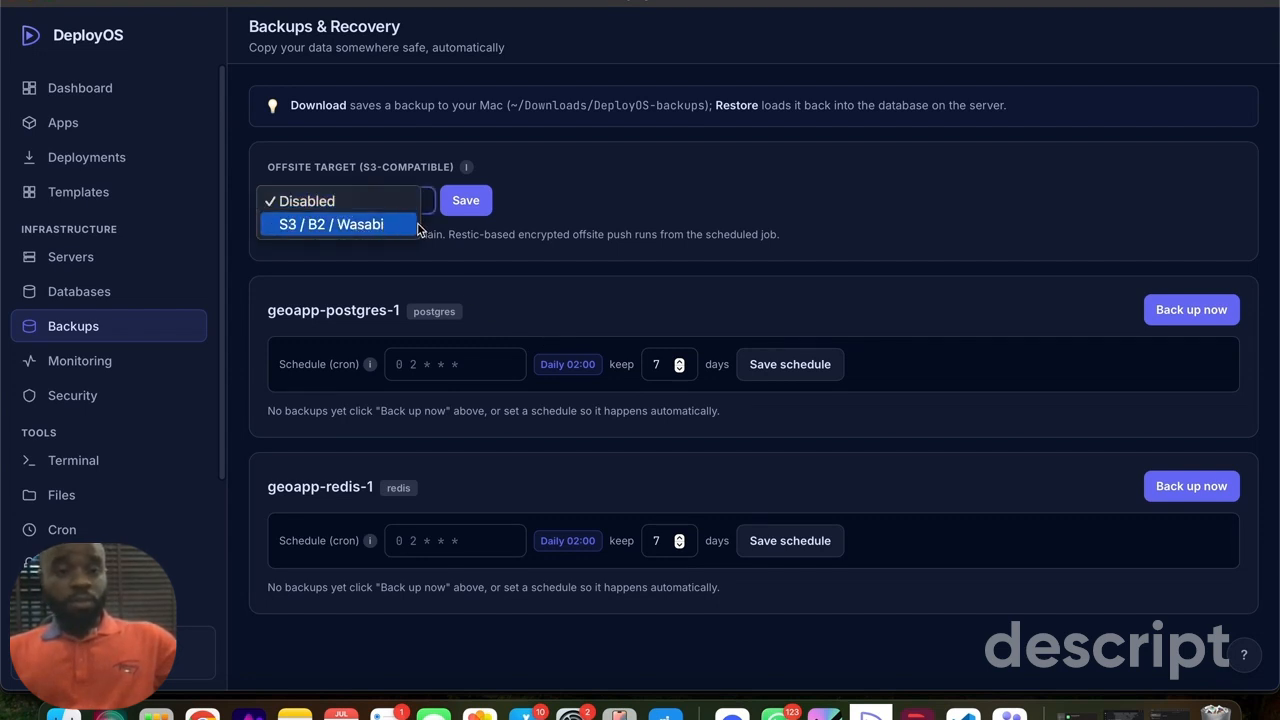
click(553, 210)
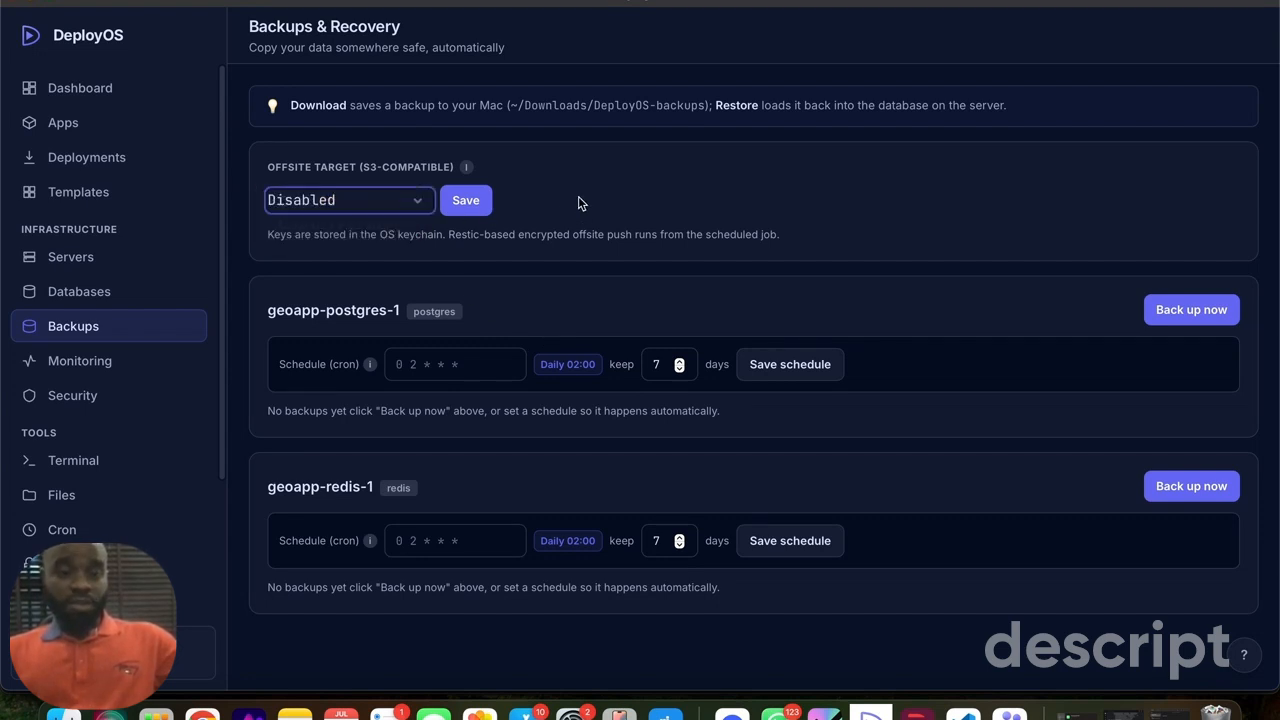
- Look over the monitoring, security, terminal, server files and cron jobs pages for demo-test
click(97, 356)
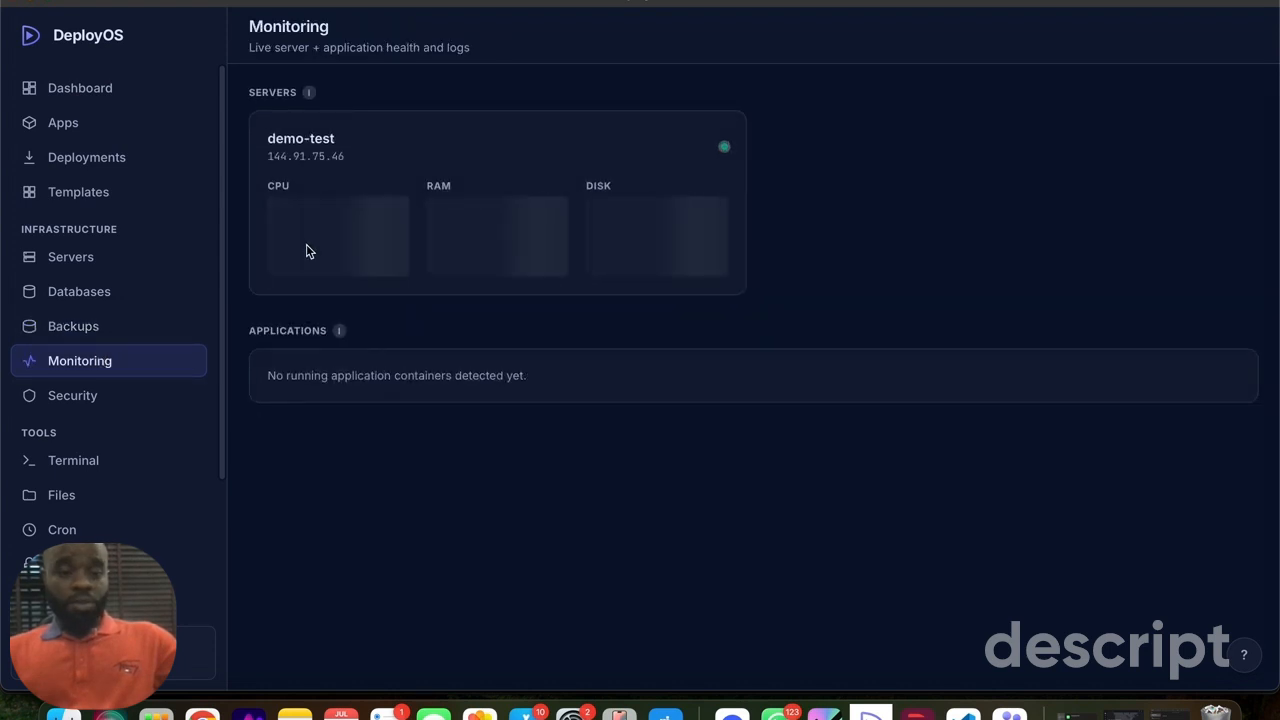
click(69, 395)
click(61, 466)
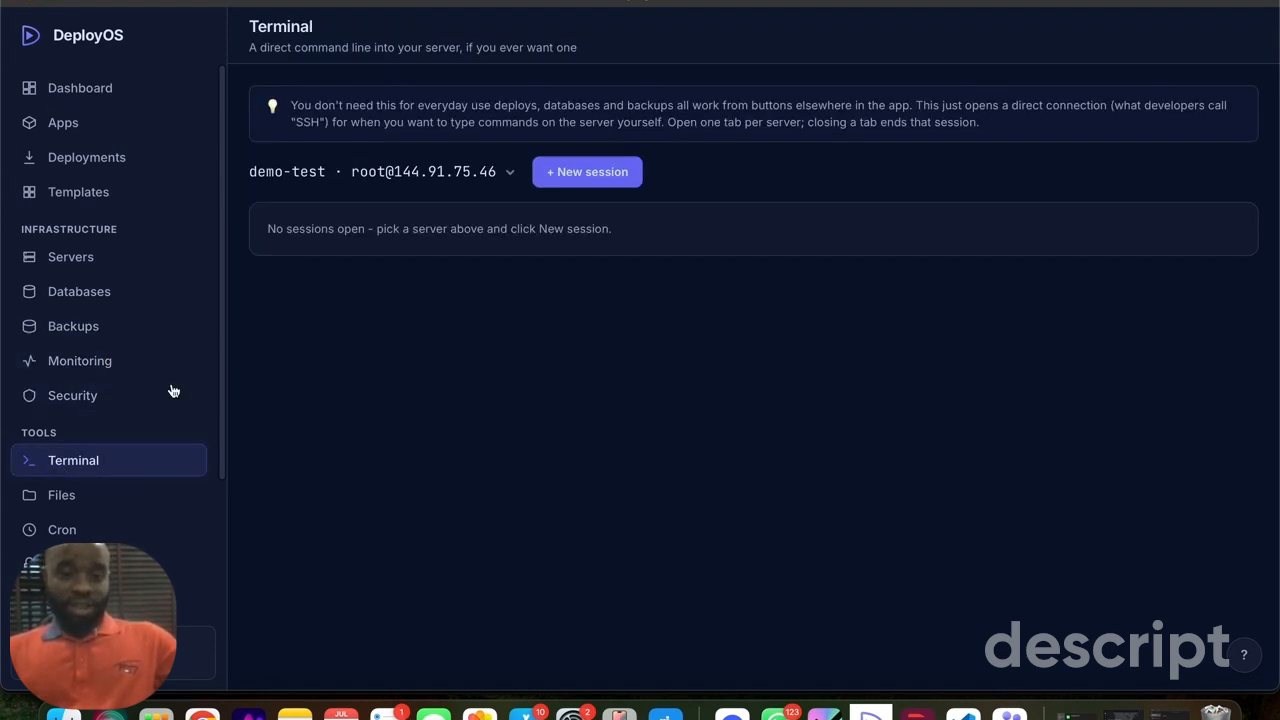
click(63, 497)
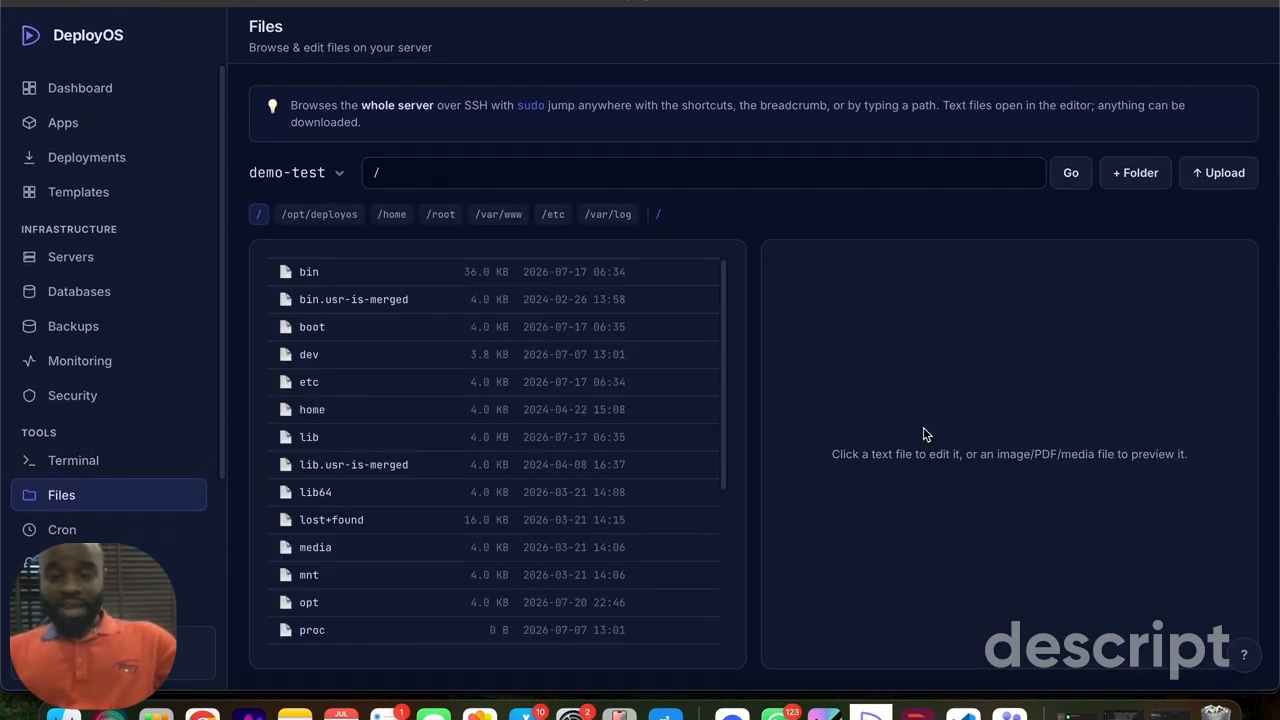
click(79, 531)
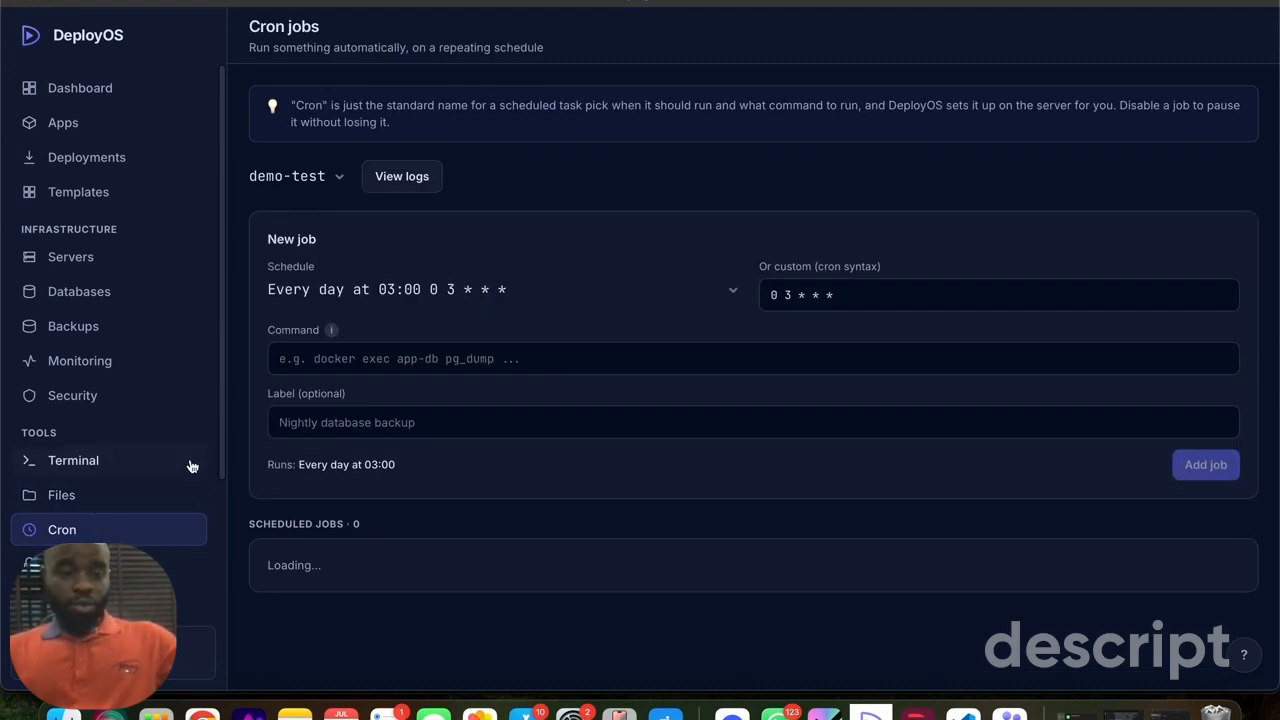
- View the global and per-app secrets, and check the server and app status in the dashboard overview
click(110, 563)
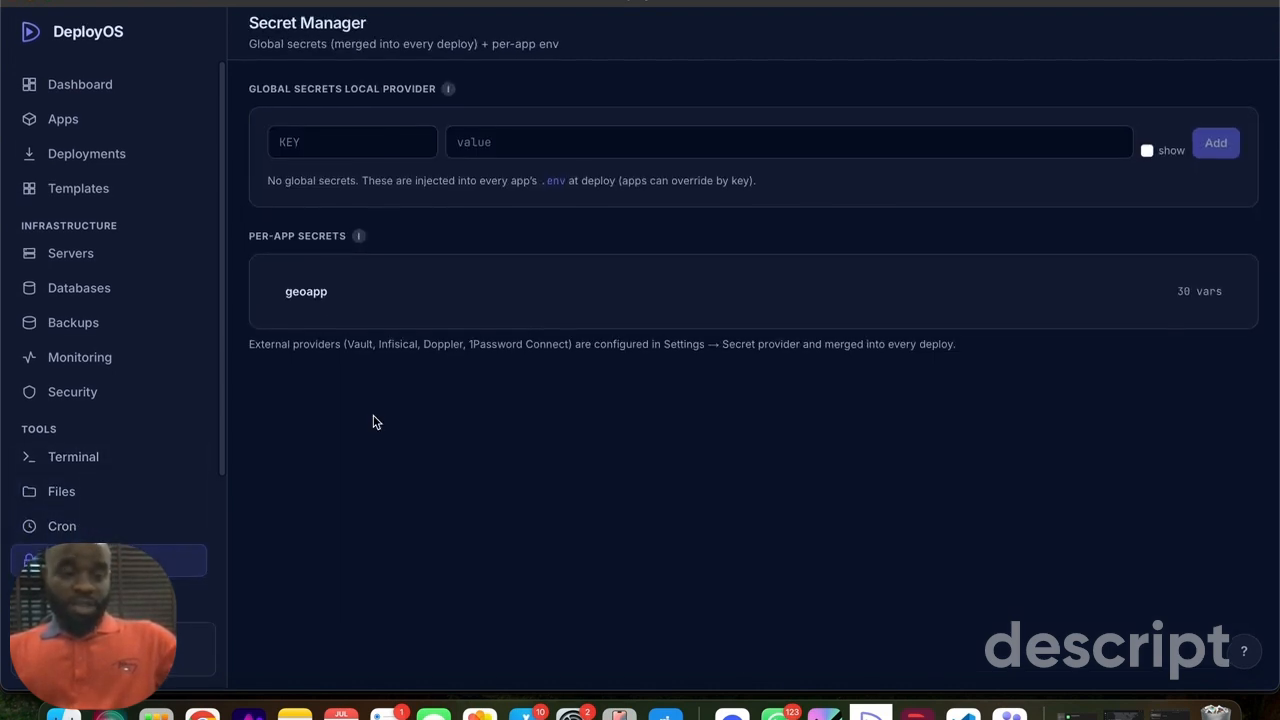
scroll(110, 325, down, 3)
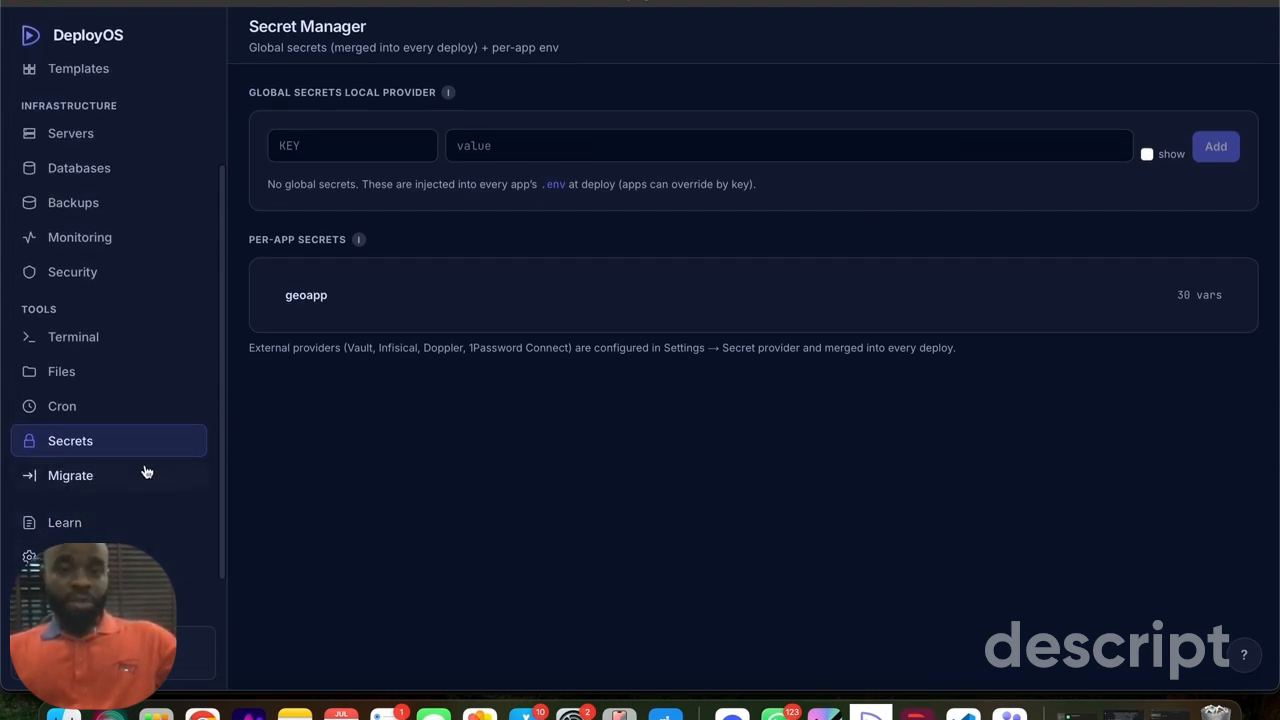
scroll(145, 467, up, 3)
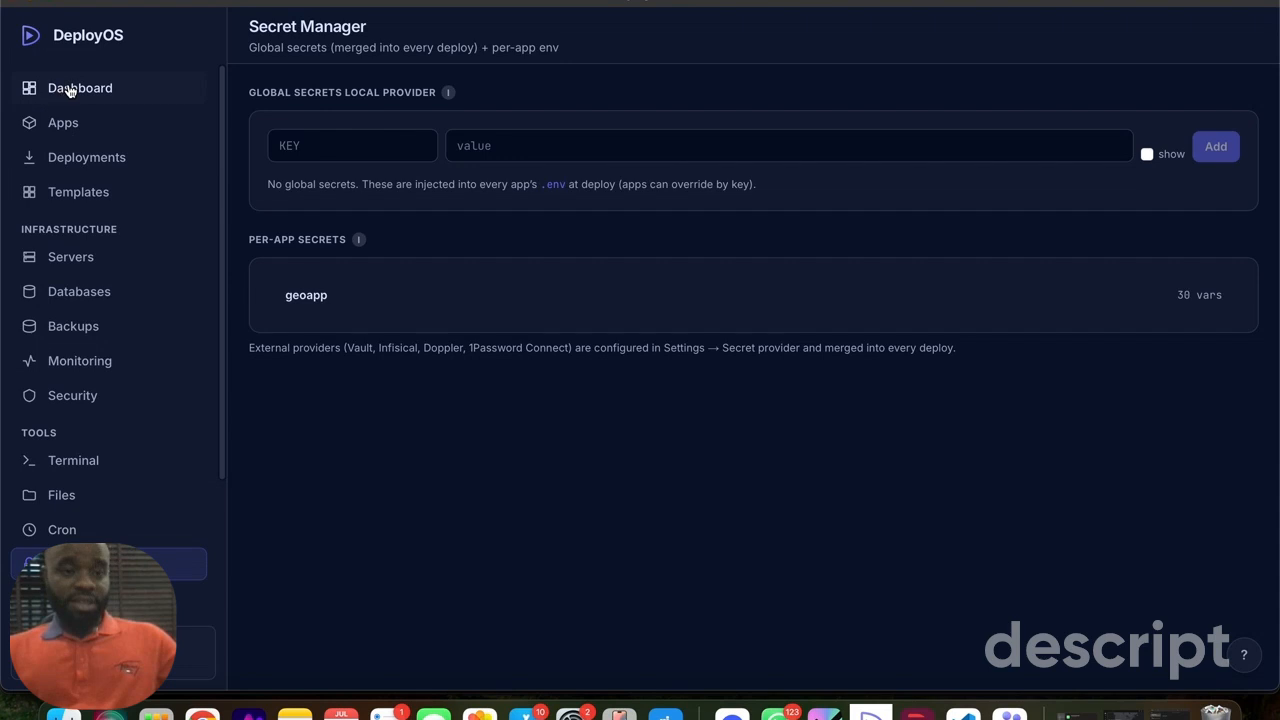
click(69, 89)
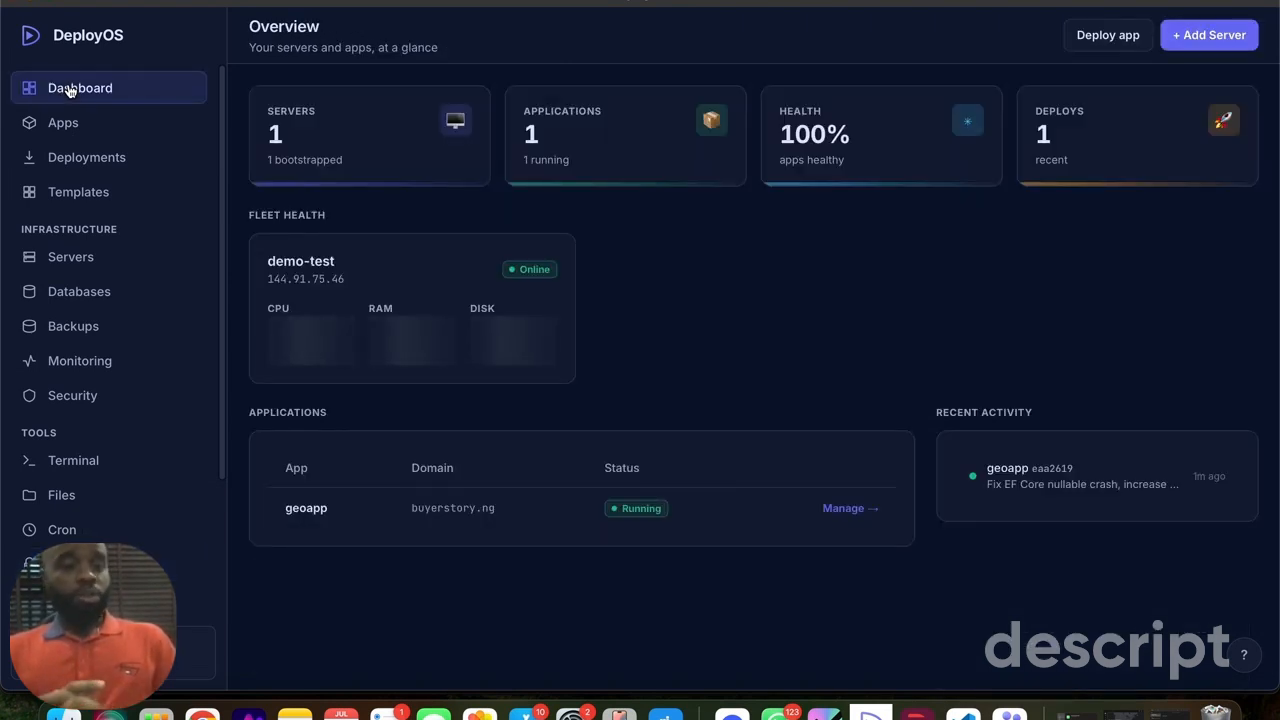